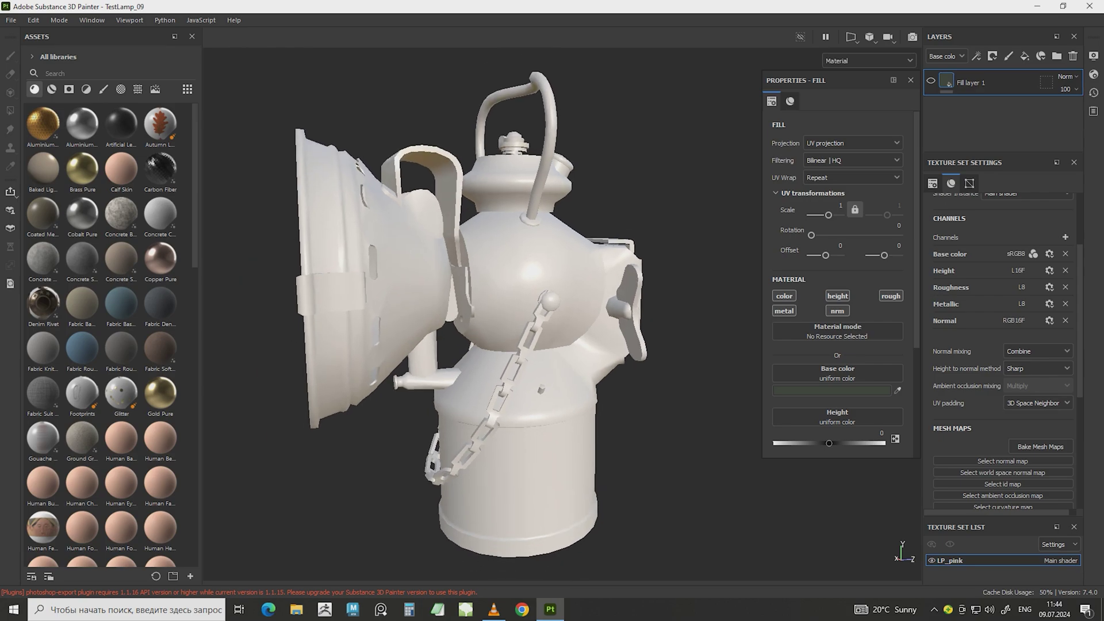
- Bake the LP_pink normal map from the high-poly lamp with Ignore Backface enabled
click(1040, 447)
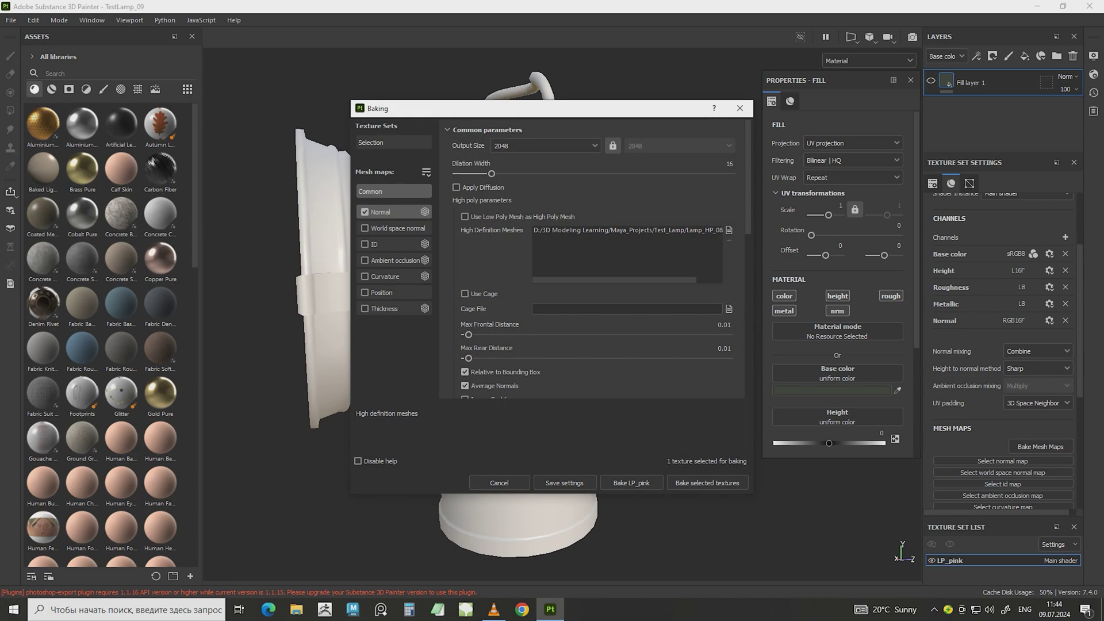
scroll(576, 239, down, 1)
scroll(603, 255, down, 1)
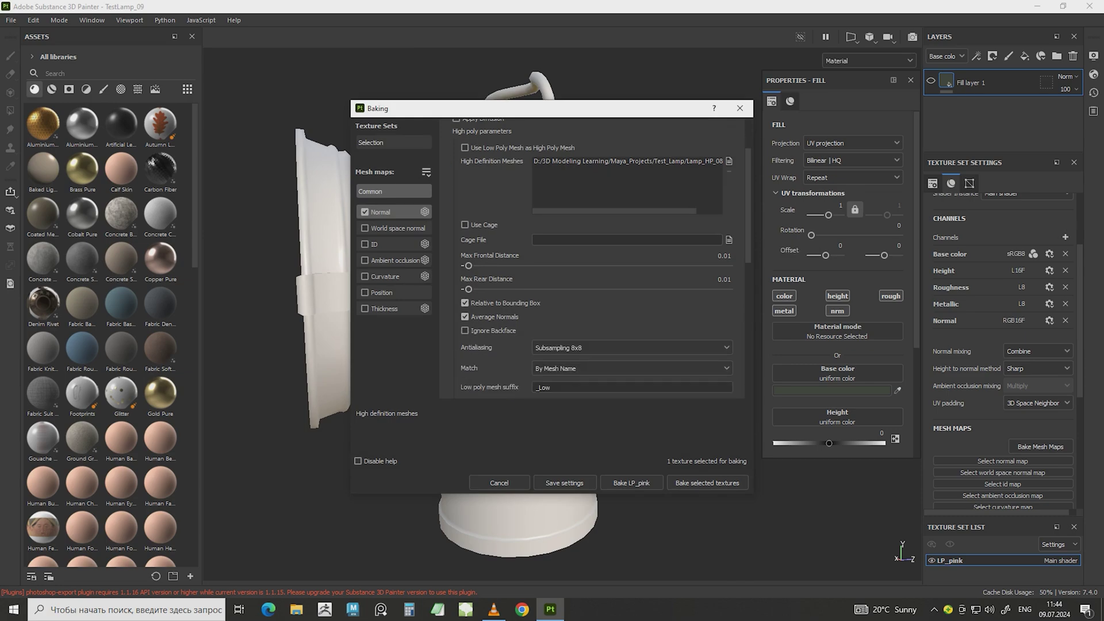
scroll(602, 255, down, 1)
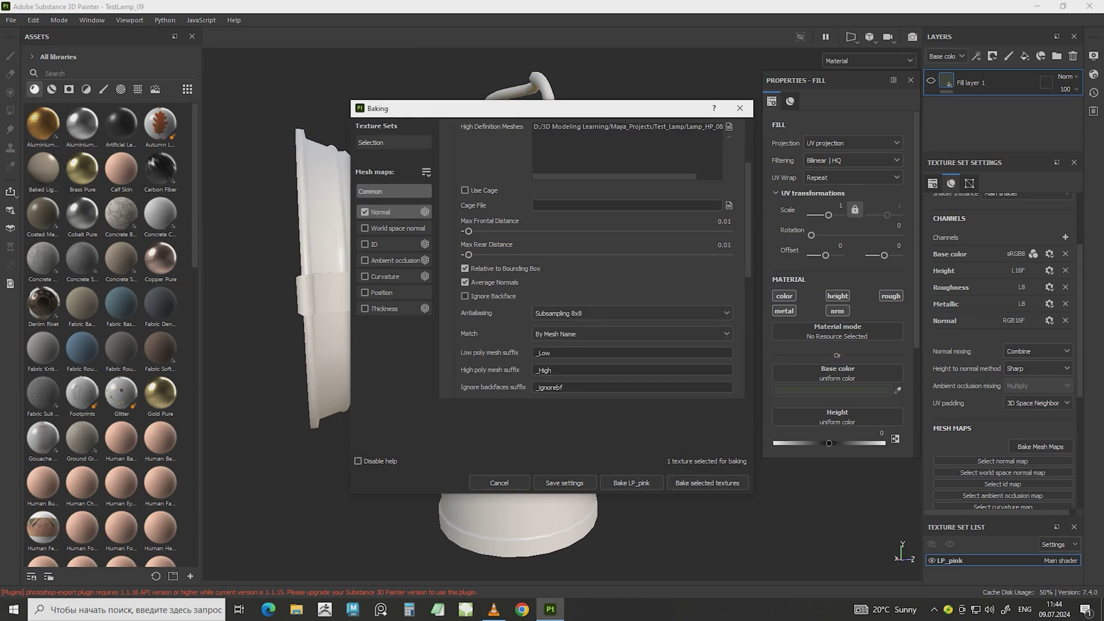
click(465, 296)
scroll(477, 295, up, 1)
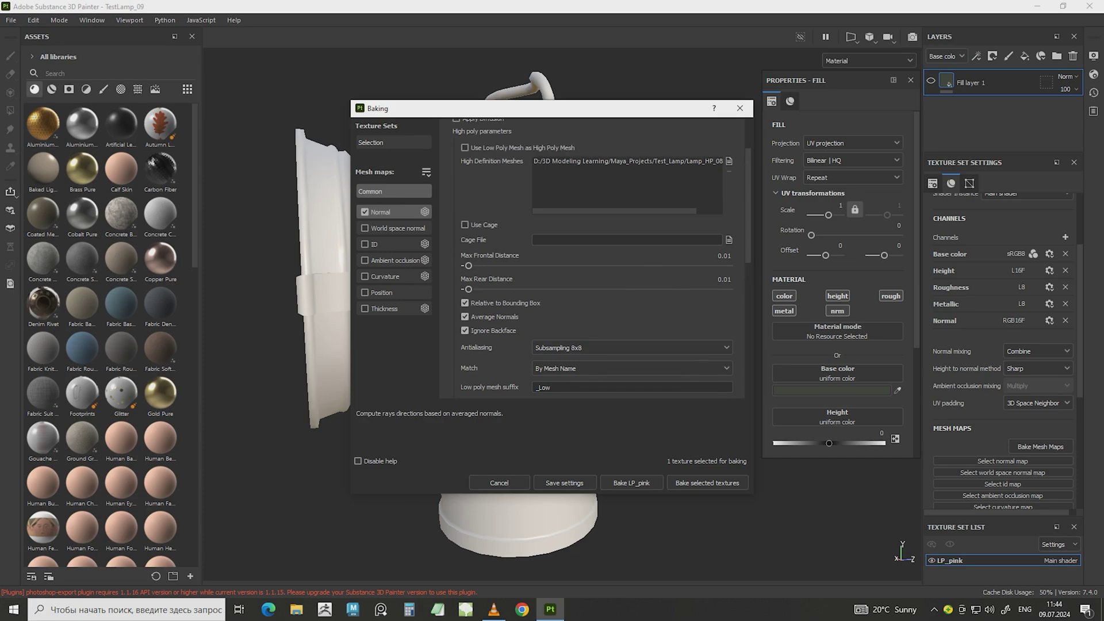
scroll(575, 259, up, 1)
scroll(575, 259, up, 1)
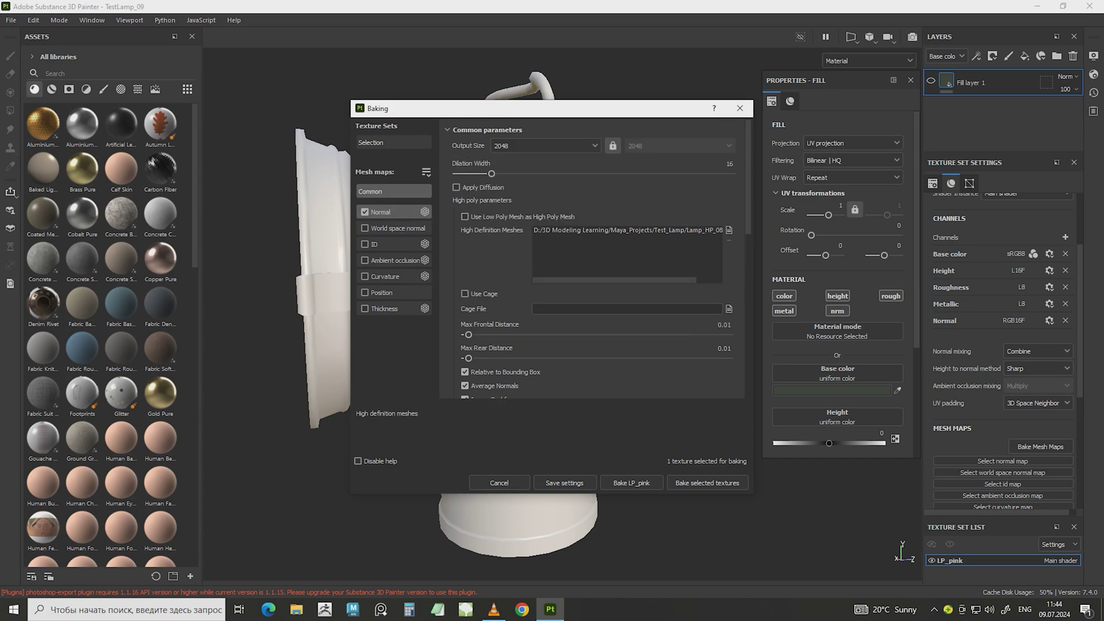
scroll(592, 259, down, 2)
scroll(592, 259, down, 1)
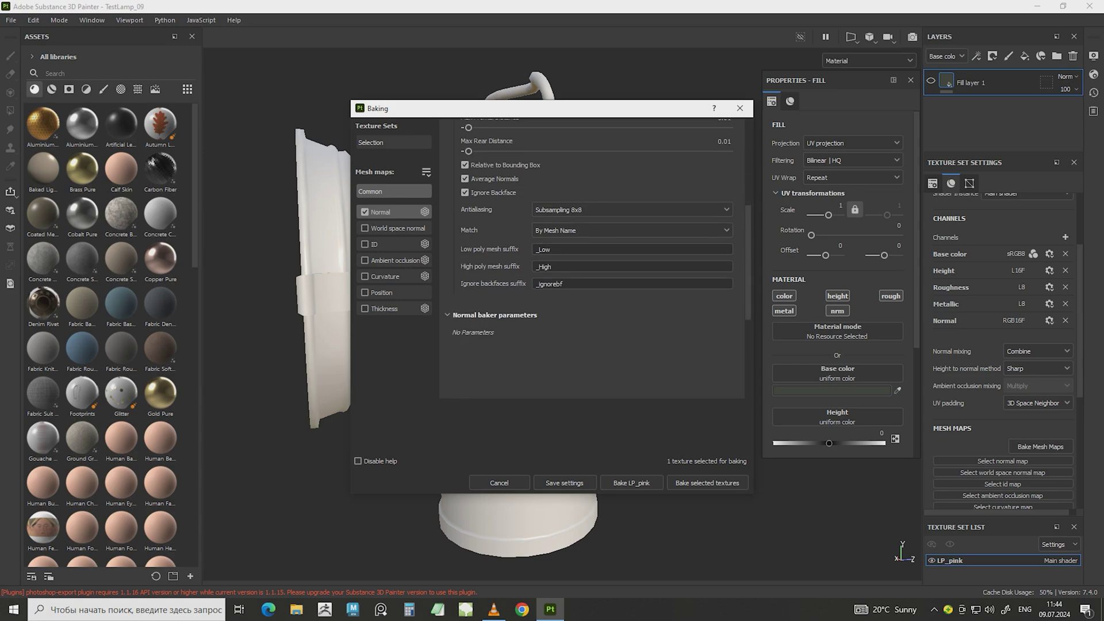
click(706, 483)
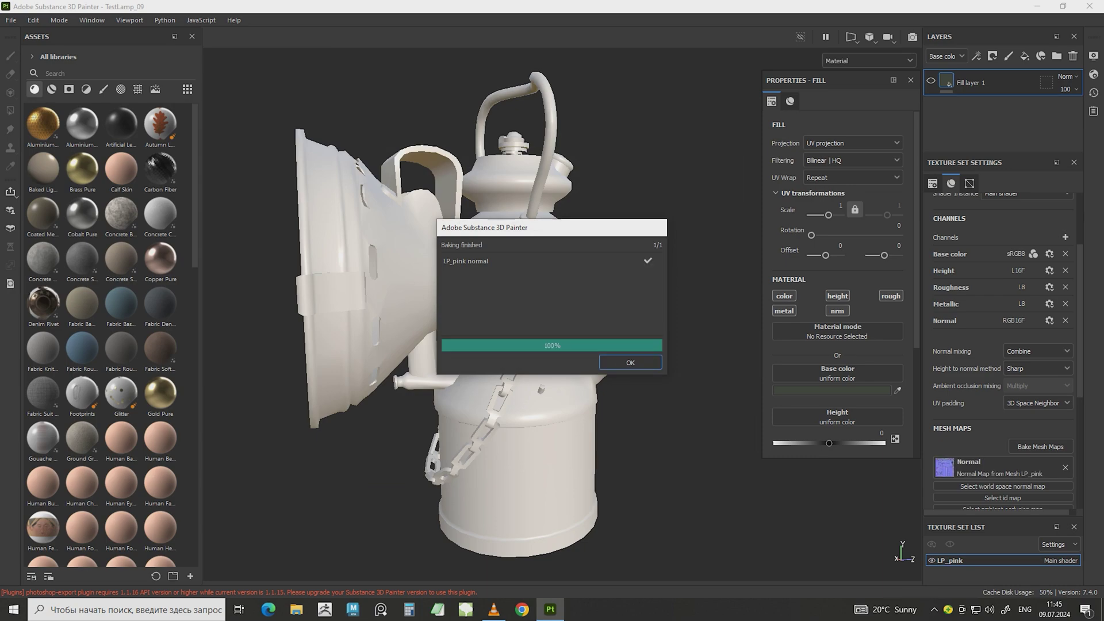
key(Return)
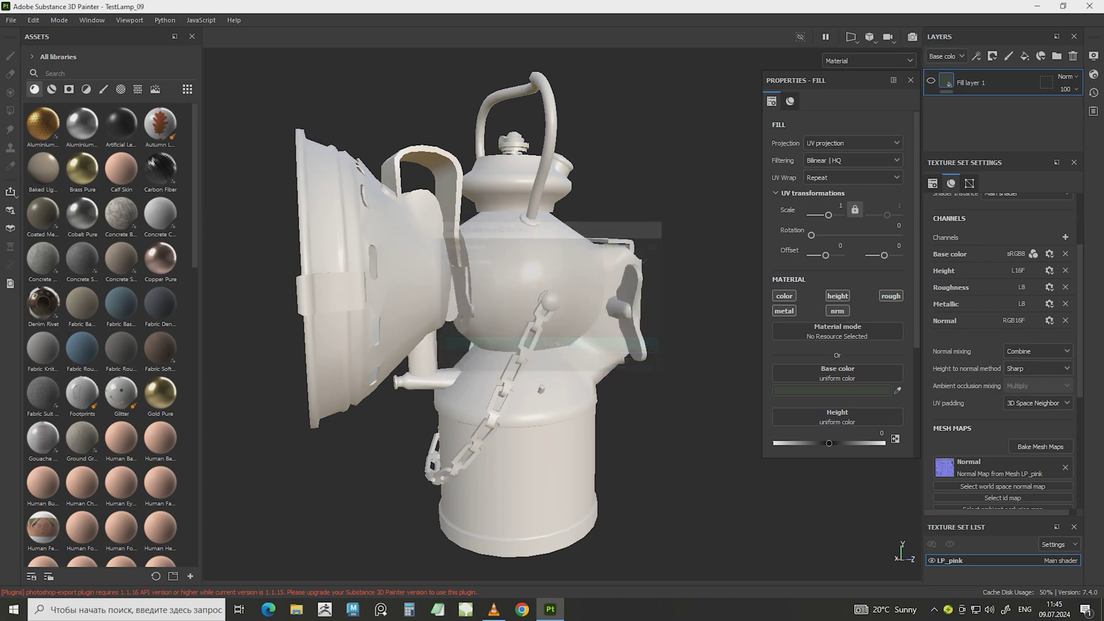
scroll(483, 311, up, 3)
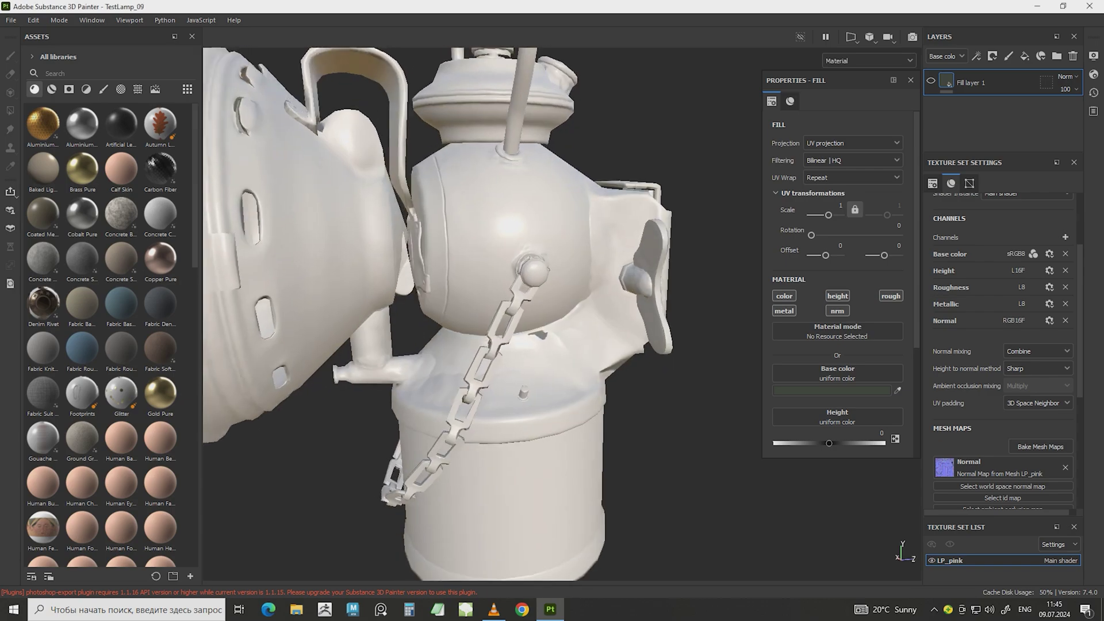
mouse_move(483, 311)
alt+mouse_down()
mouse_move(437, 317)
mouse_move(714, 311)
alt+mouse_up()
scroll(483, 311, down, 3)
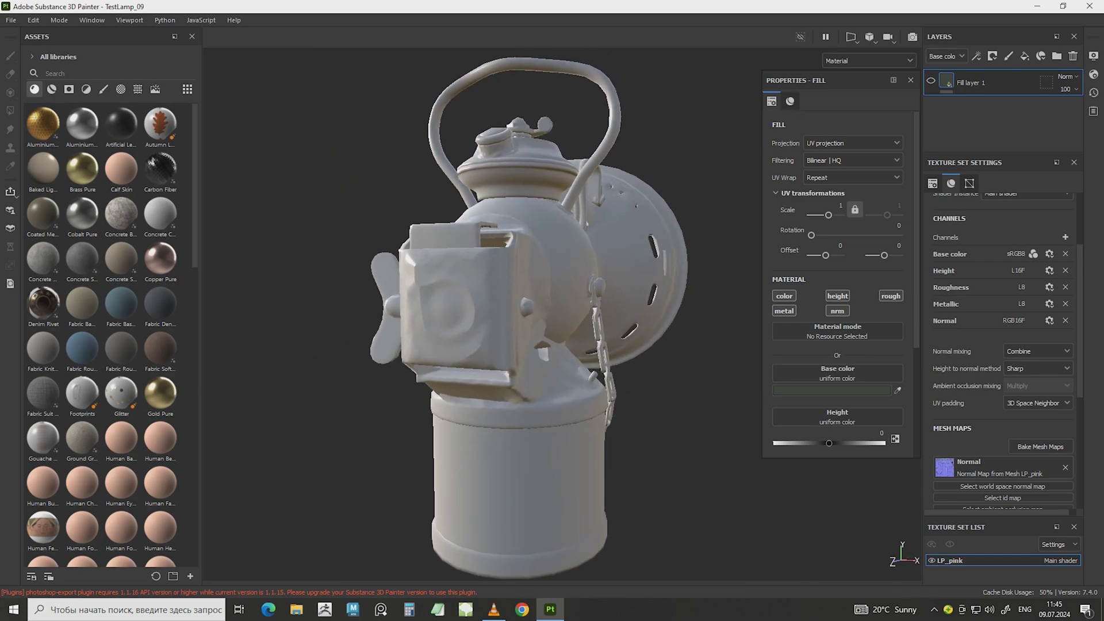
alt+drag(518, 310, 673, 311)
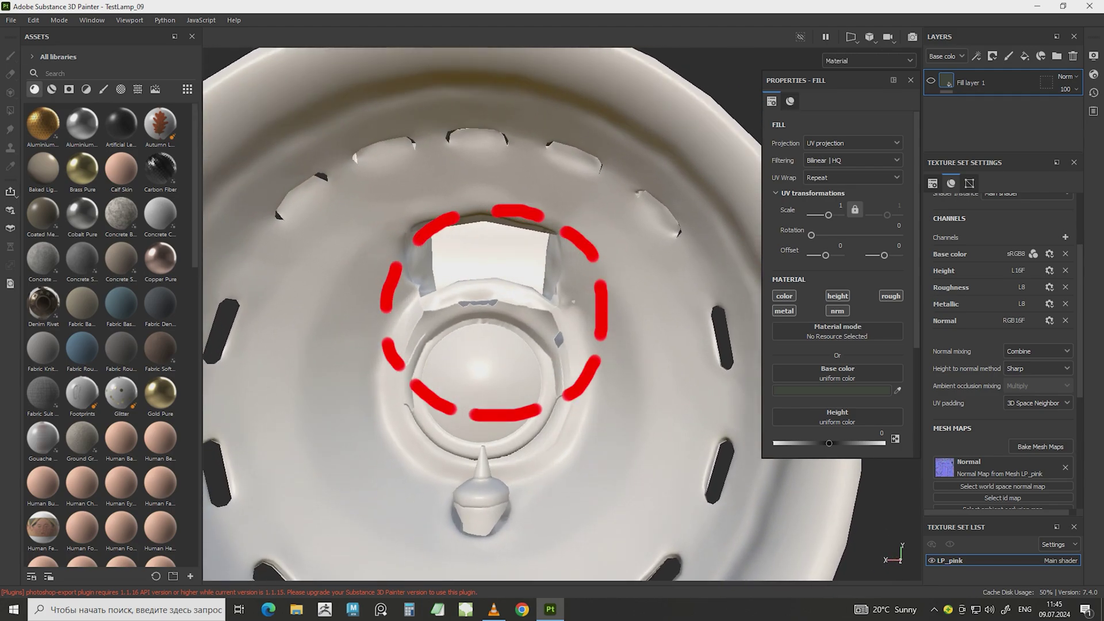
click(869, 61)
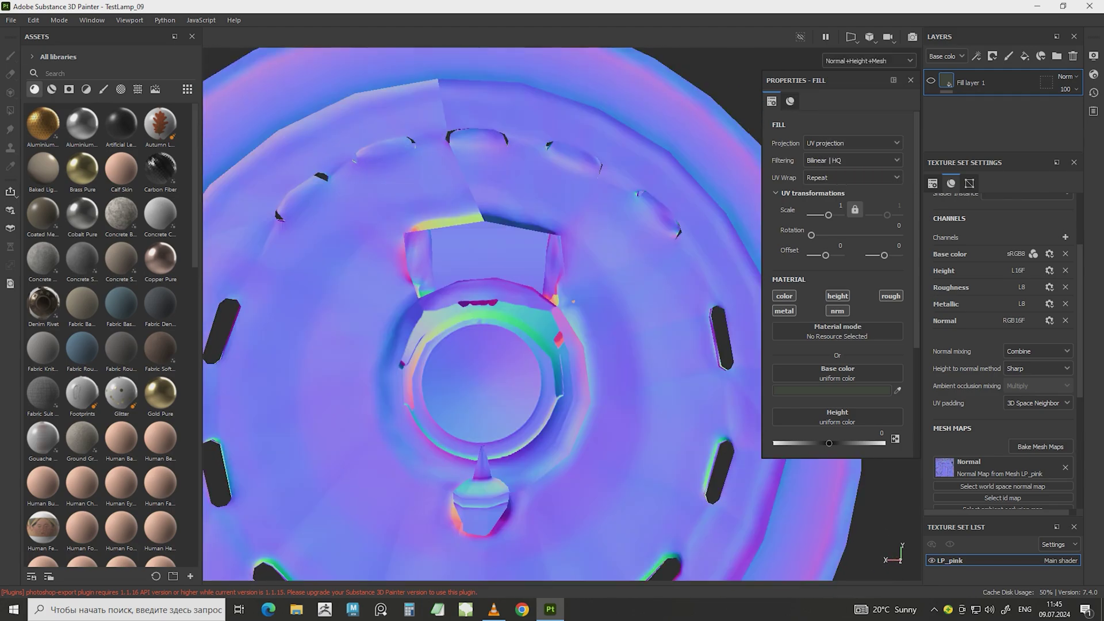
click(863, 168)
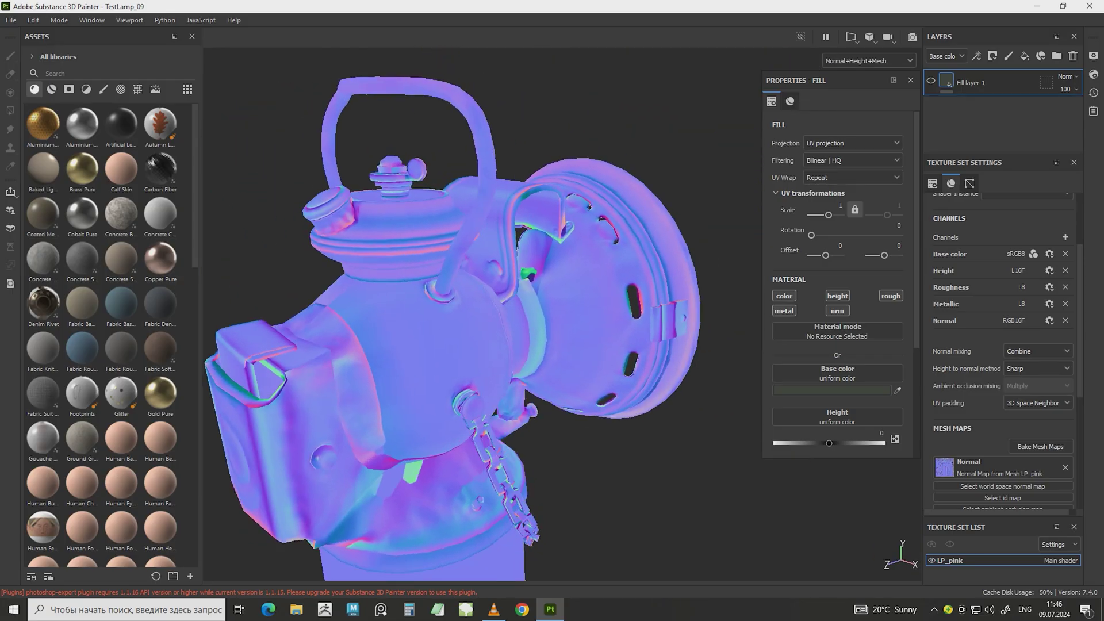
key(m)
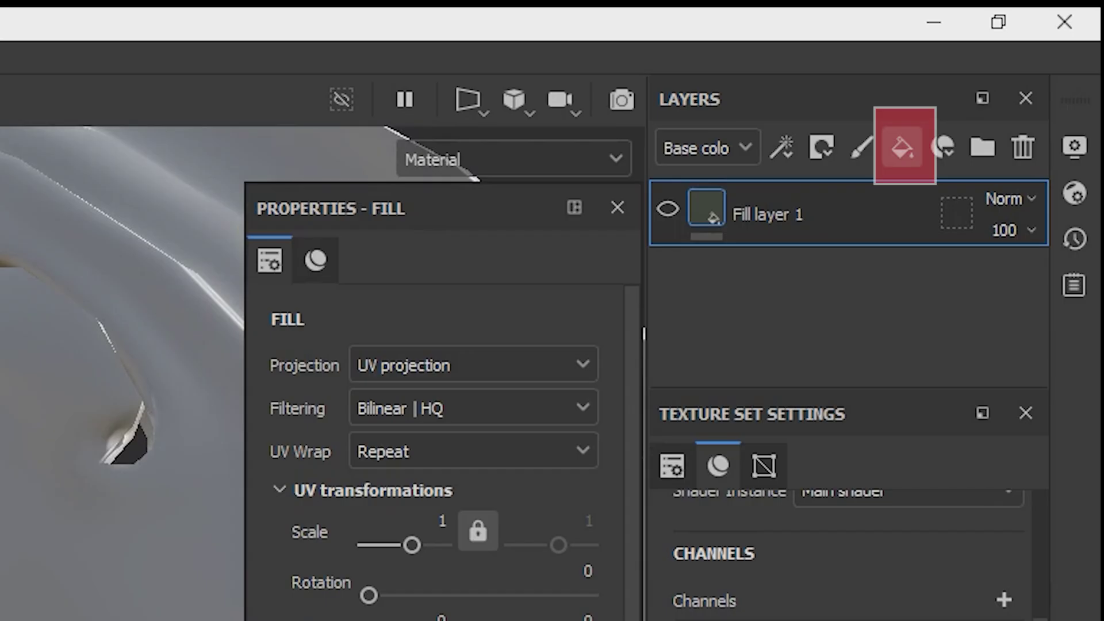
- Add Fill layer 2, show the Normal channel in the layer stack, and set its blend to Normal
click(902, 147)
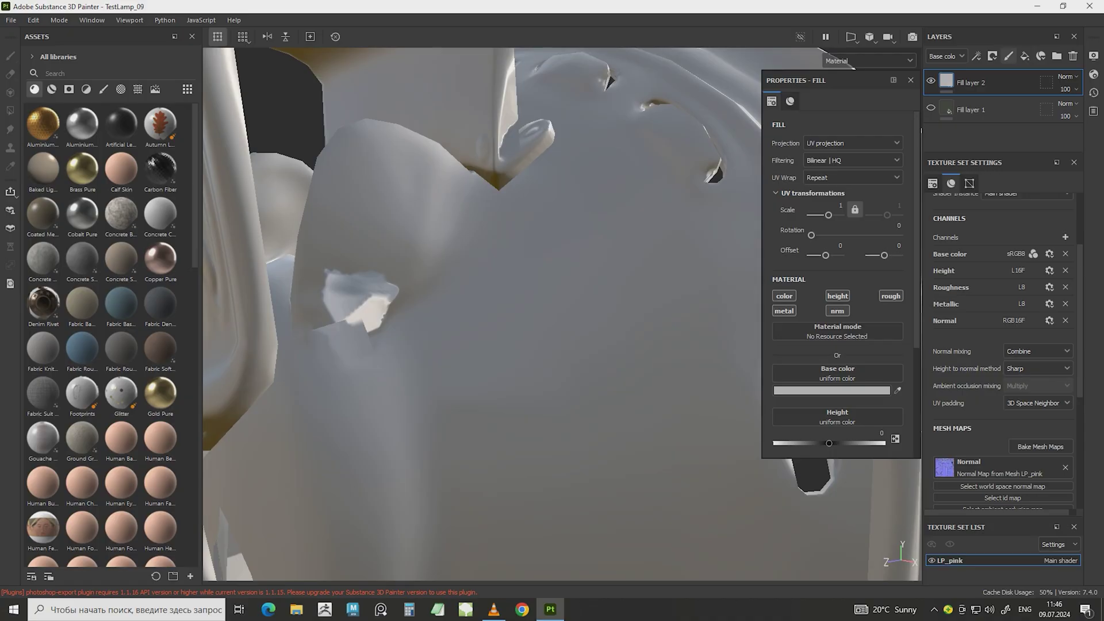
click(869, 61)
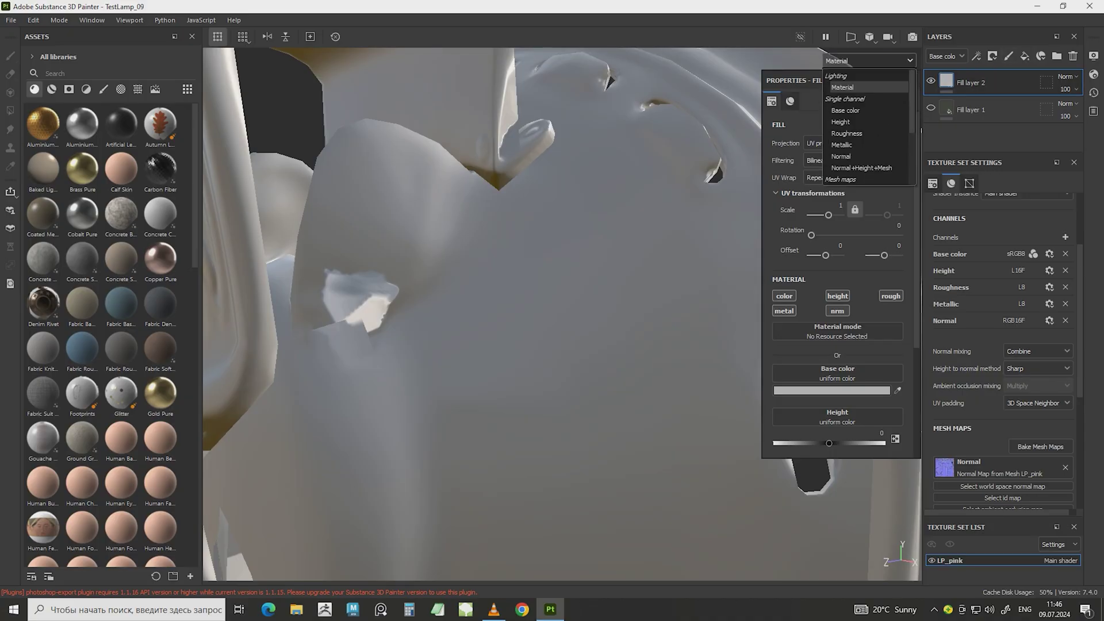
click(946, 56)
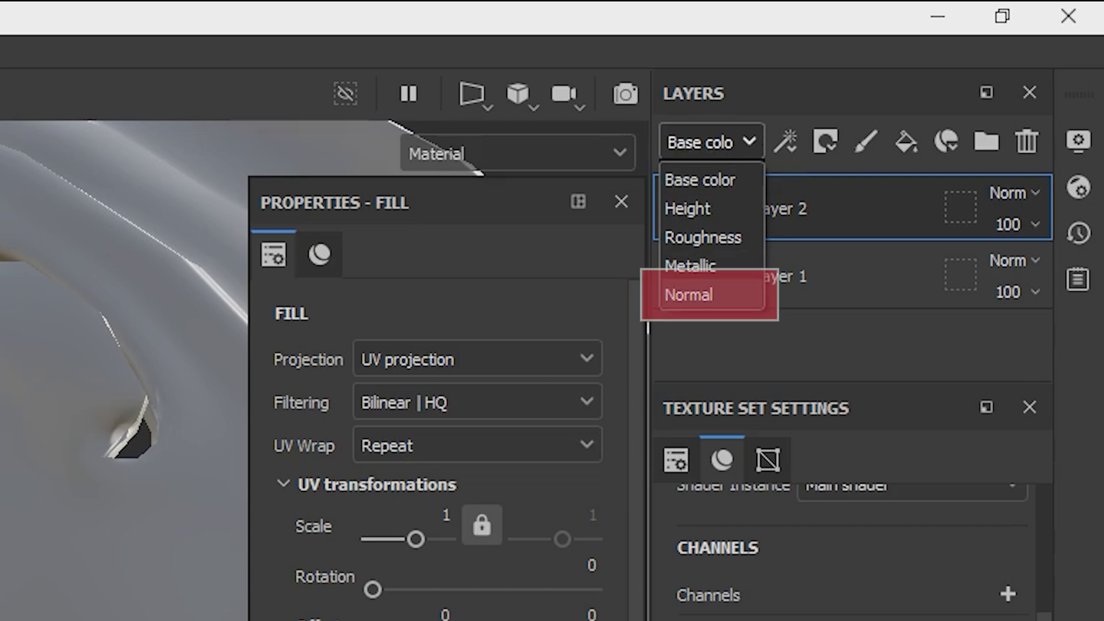
click(689, 294)
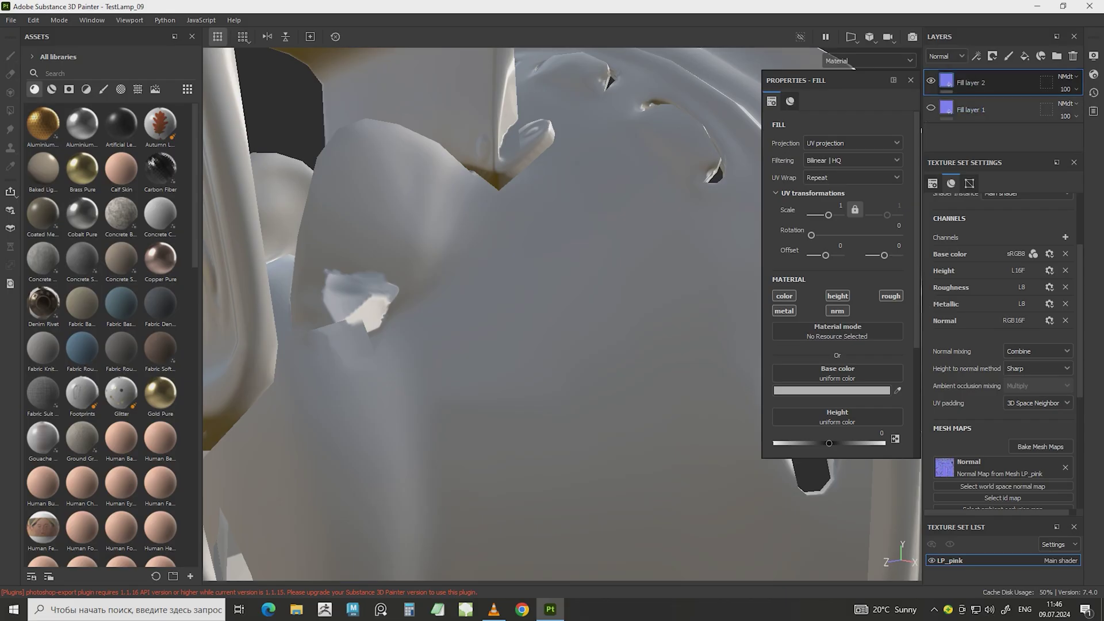
click(1068, 76)
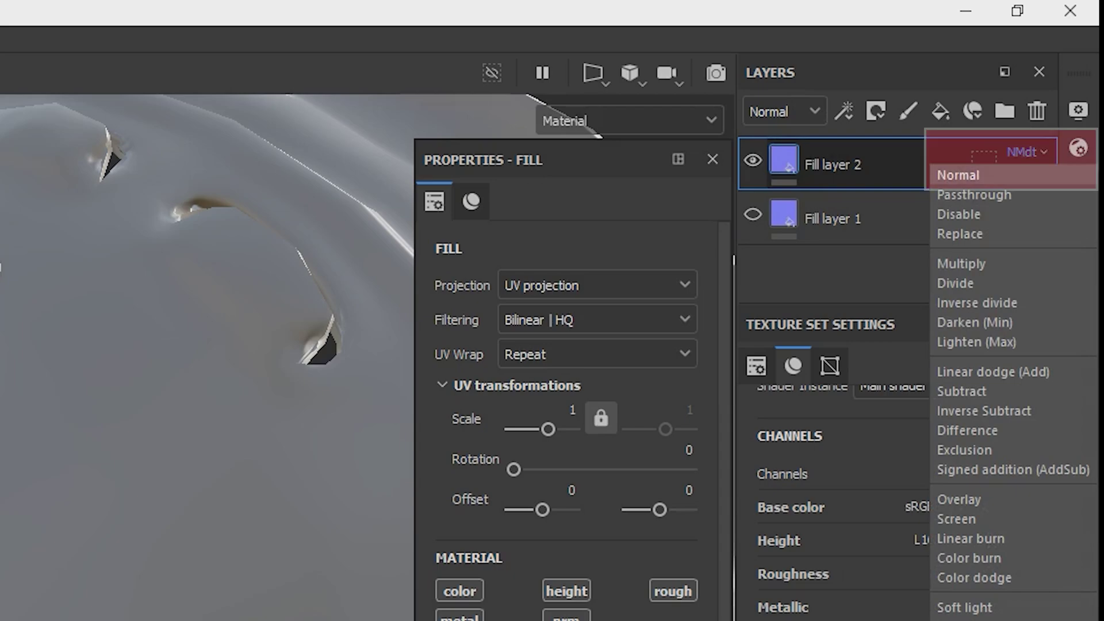
click(958, 175)
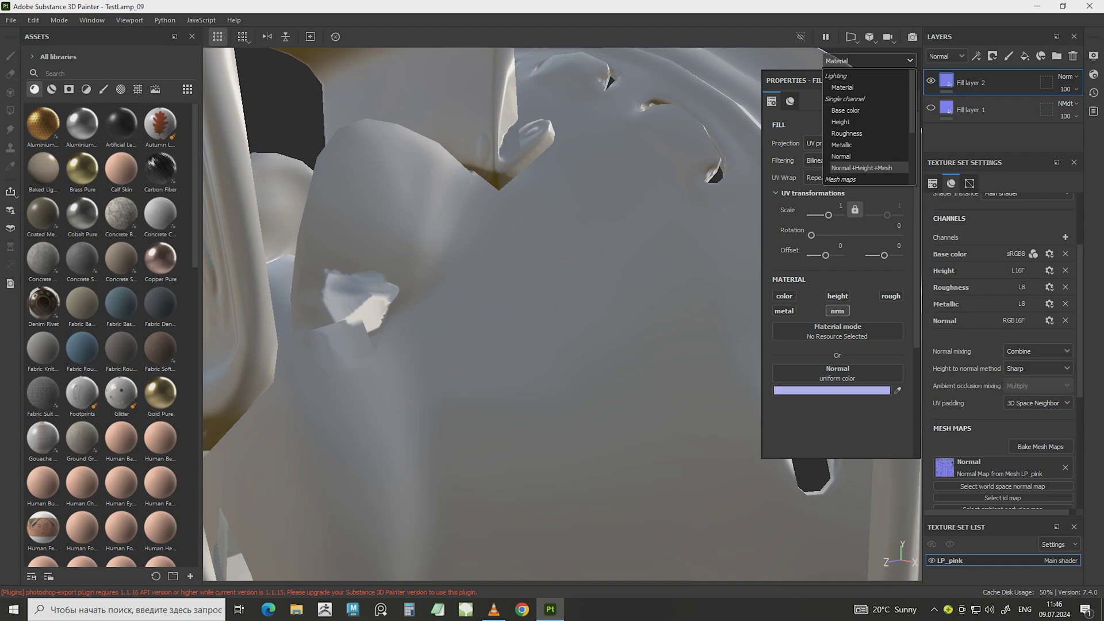
- Show Normal+Height+Mesh in the viewport, set Normal mixing to Replace, and list the asset libraries
click(862, 168)
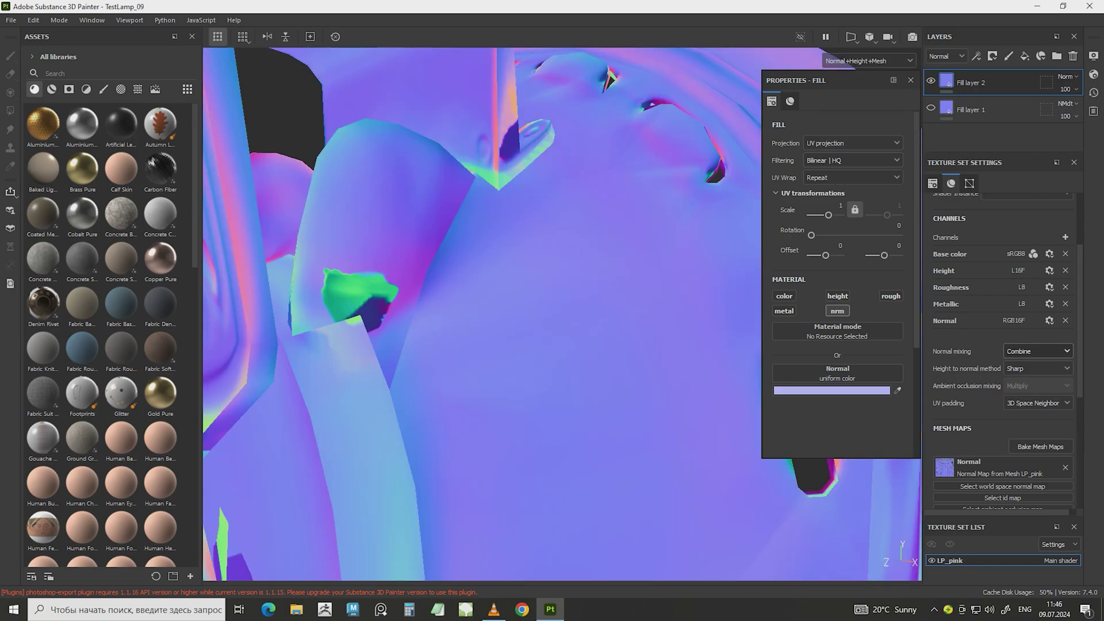
click(1038, 351)
click(1018, 367)
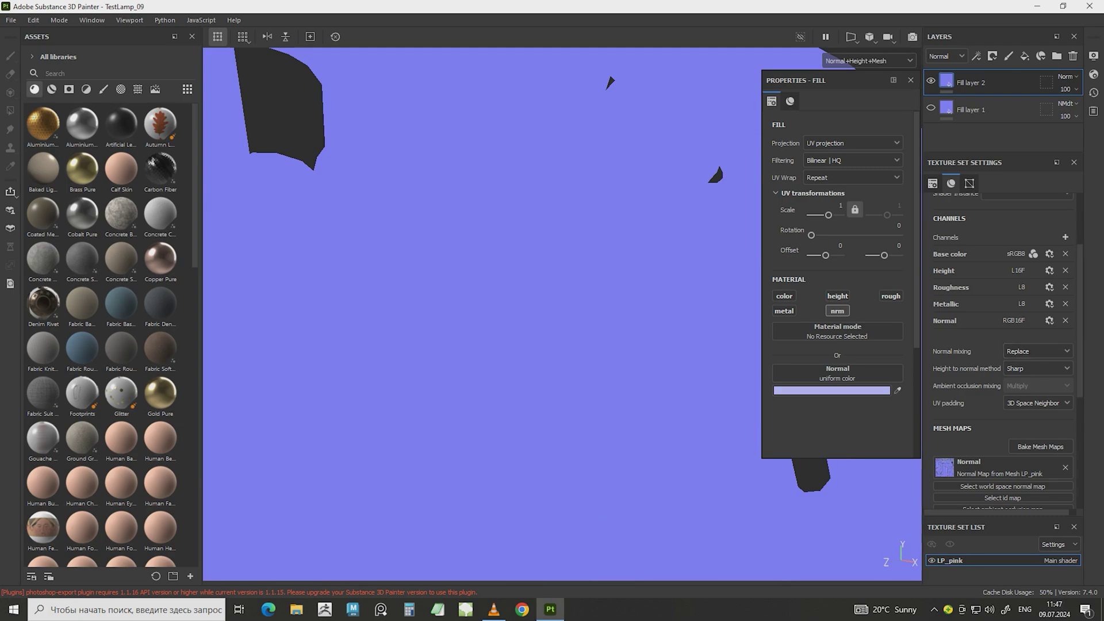
click(32, 57)
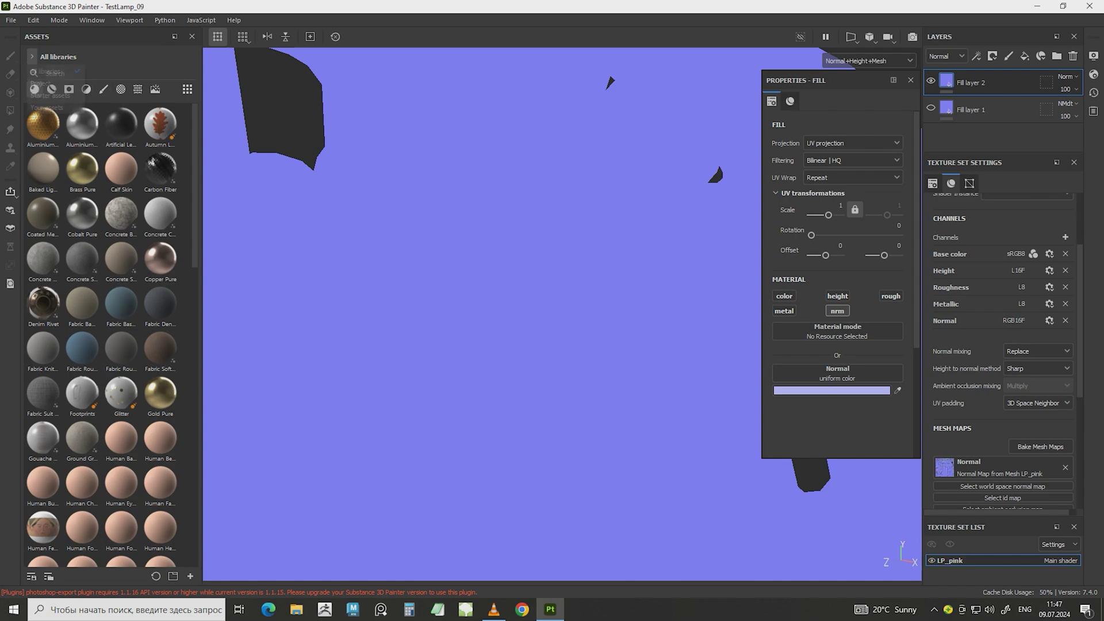
click(54, 71)
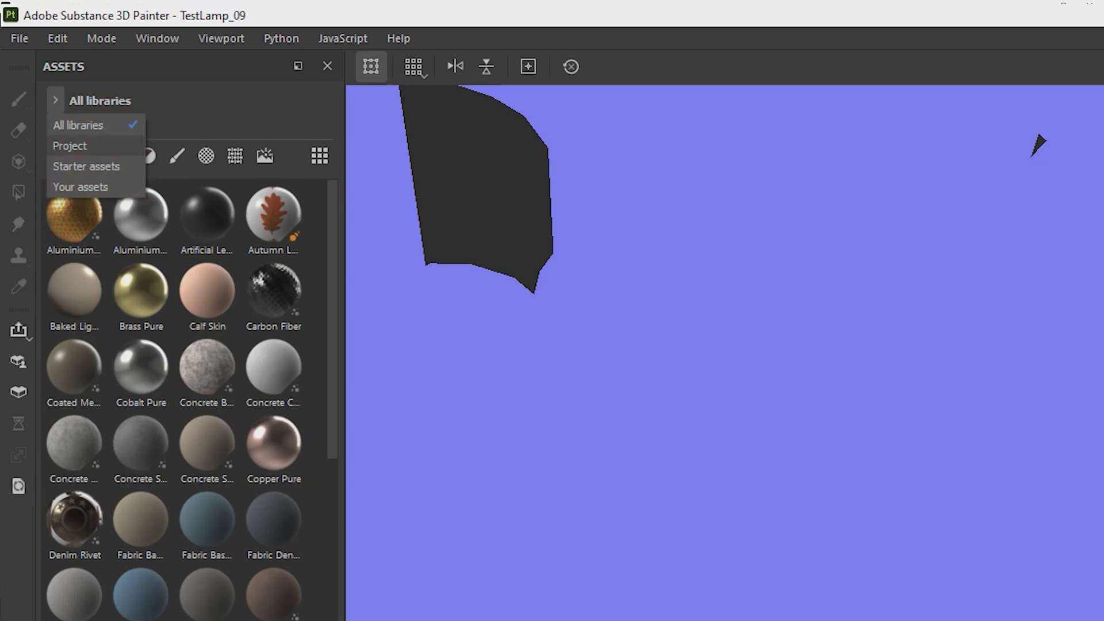
- Drag the project's baked LP_pink Normal Map into Fill layer 2's Normal slot
click(69, 146)
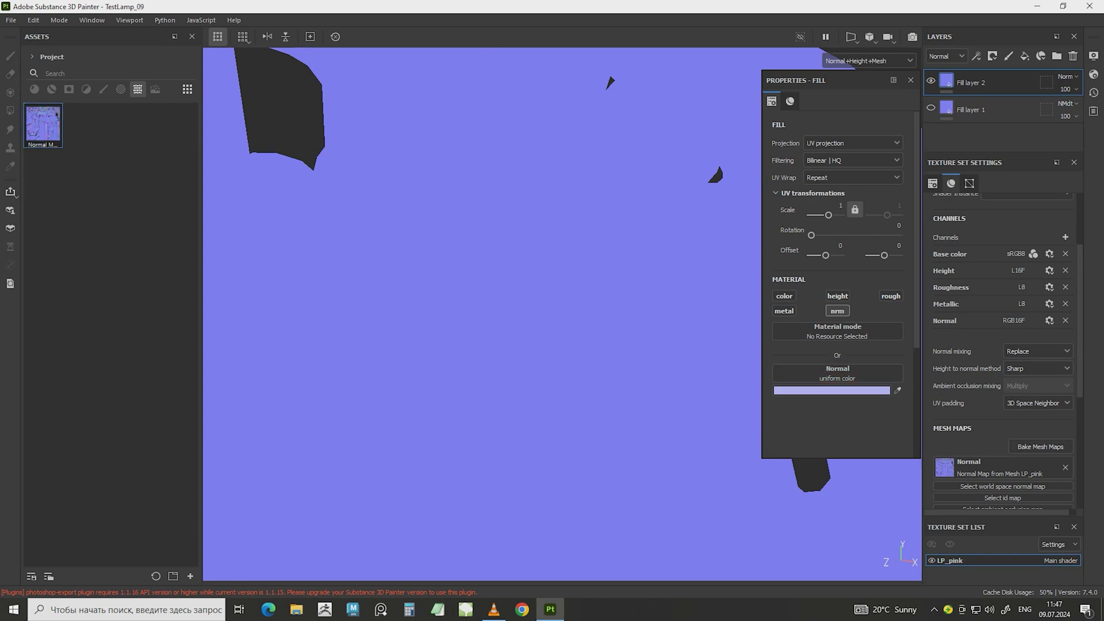
drag(42, 123, 831, 374)
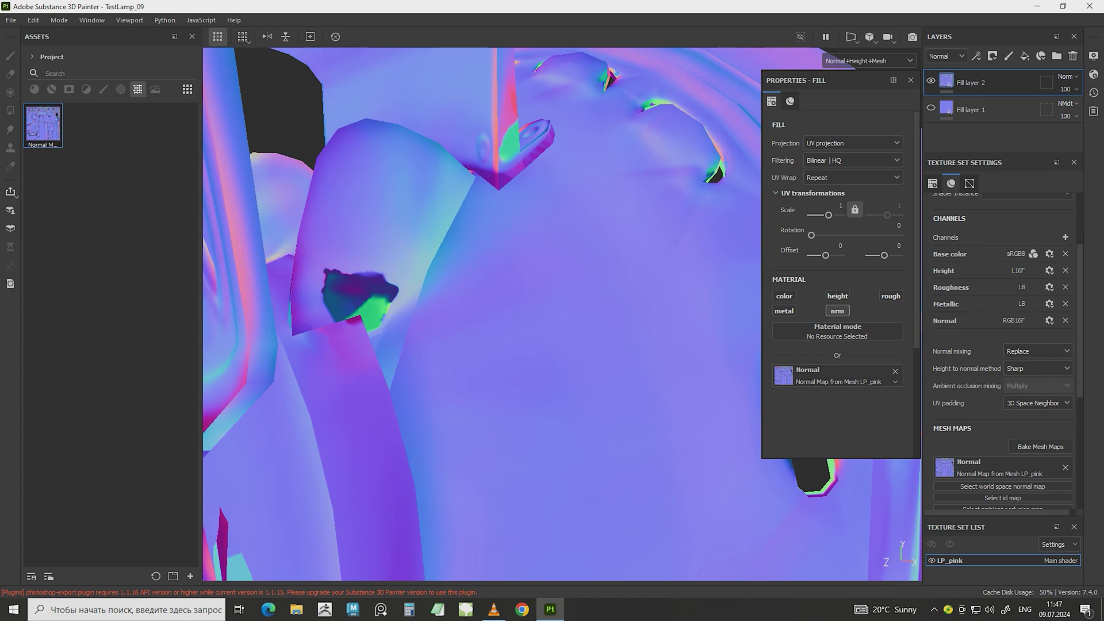
right_click(978, 78)
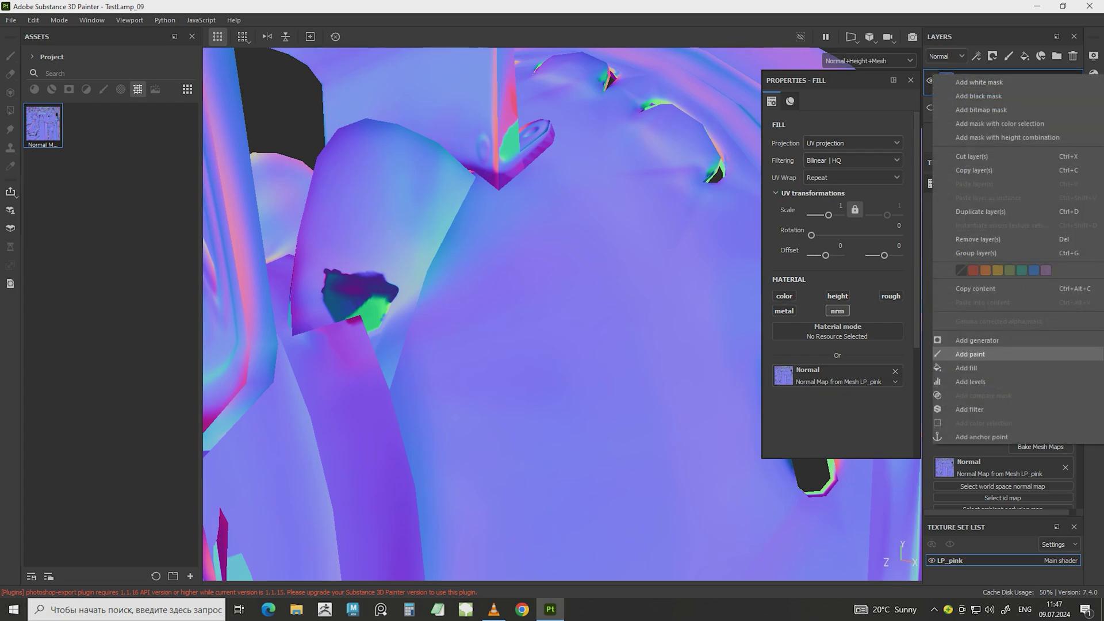
- Switch the viewport to Material and add a paint layer to Fill layer 2 using only the nrm channel
click(869, 60)
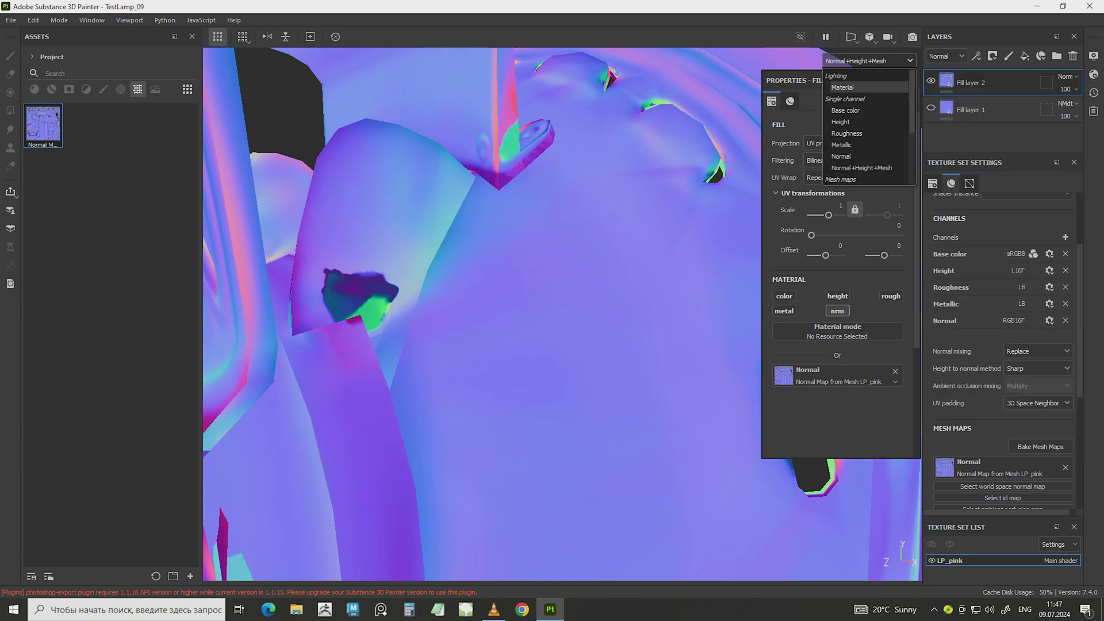
click(862, 86)
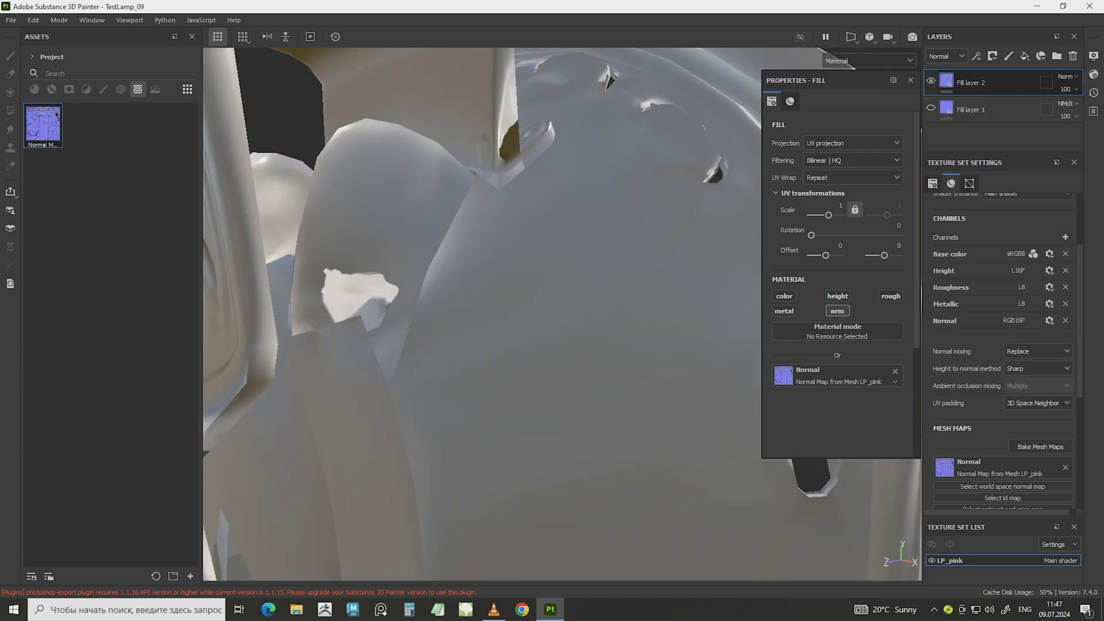
right_click(932, 79)
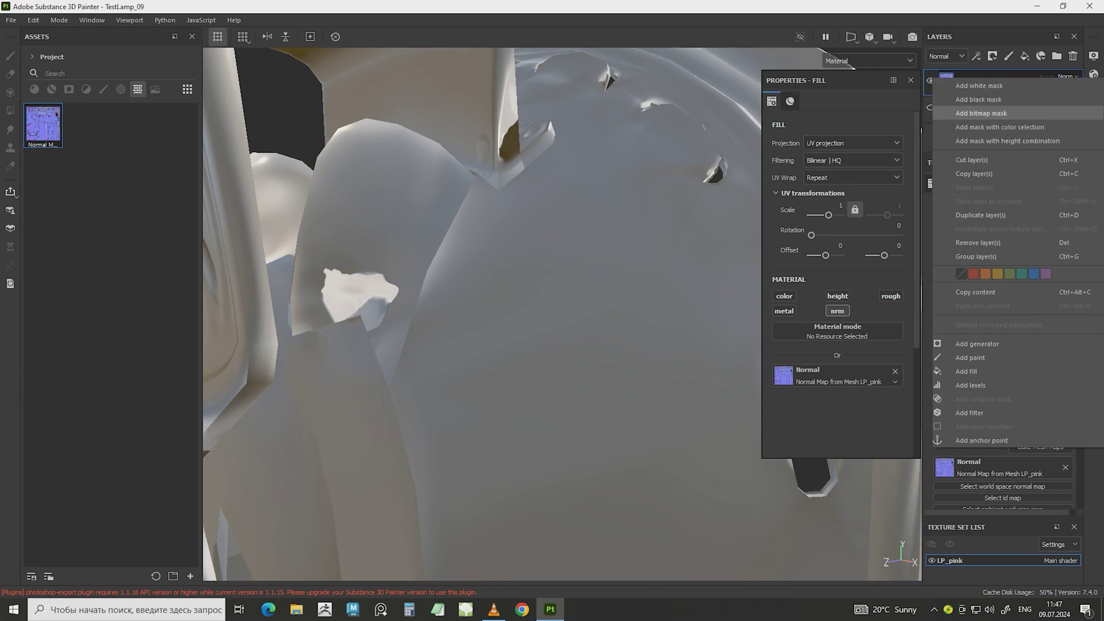
click(972, 357)
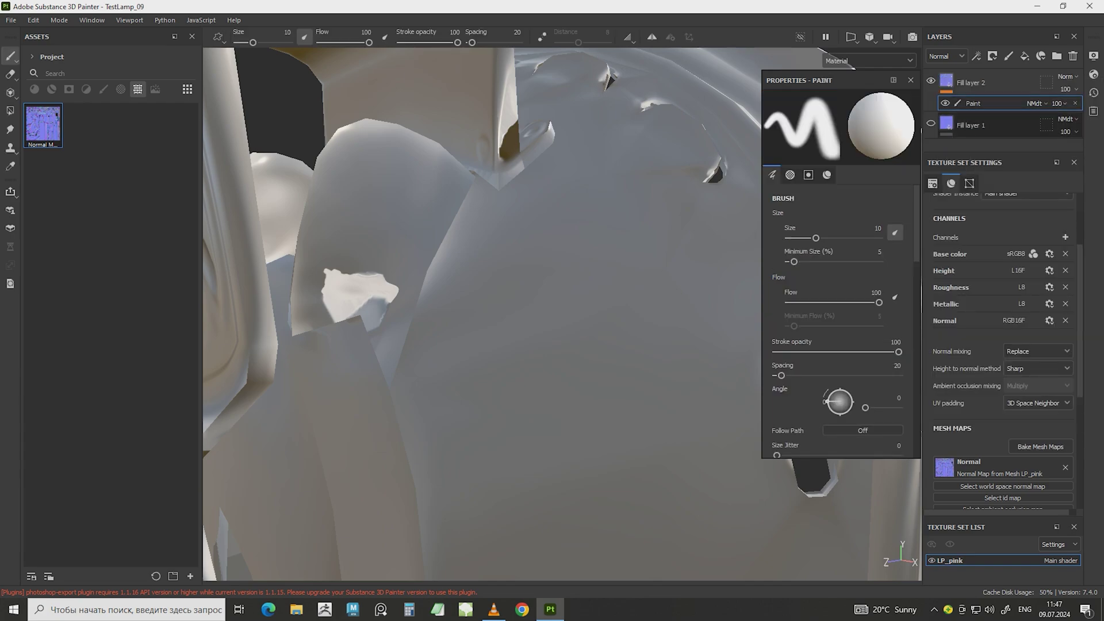
scroll(839, 322, down, 2)
scroll(840, 322, down, 2)
scroll(839, 322, down, 2)
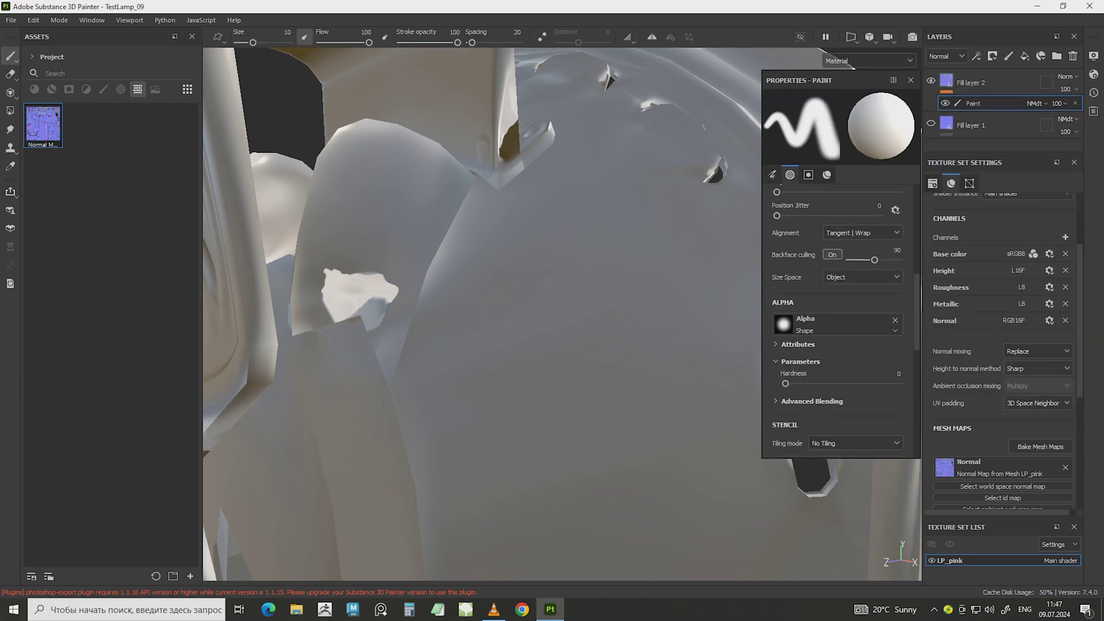
scroll(840, 322, down, 2)
click(837, 420)
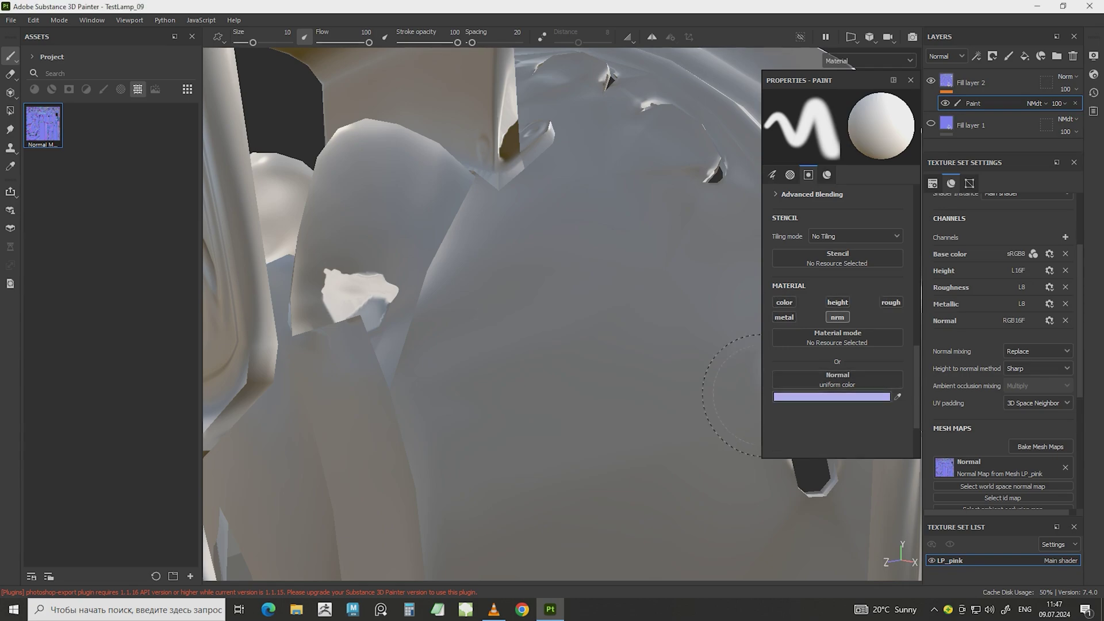
- Paint flat normal colour over the white artifact patch with a 1.63 brush, checking in Material view
alt+drag(391, 345, 374, 293)
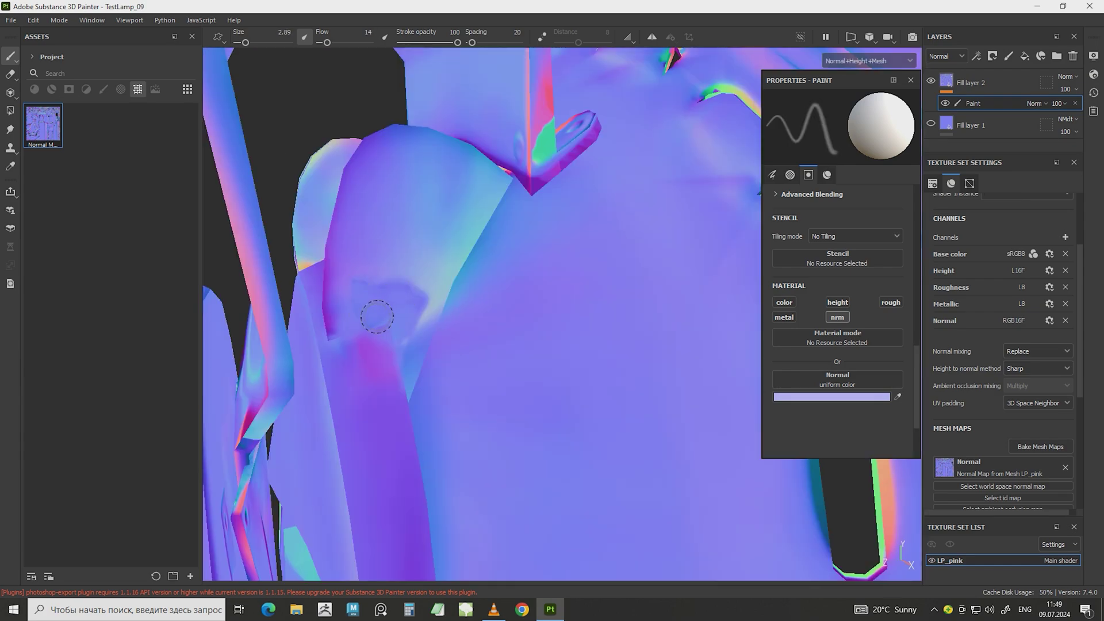
ctrl+right_drag(413, 309, 415, 315)
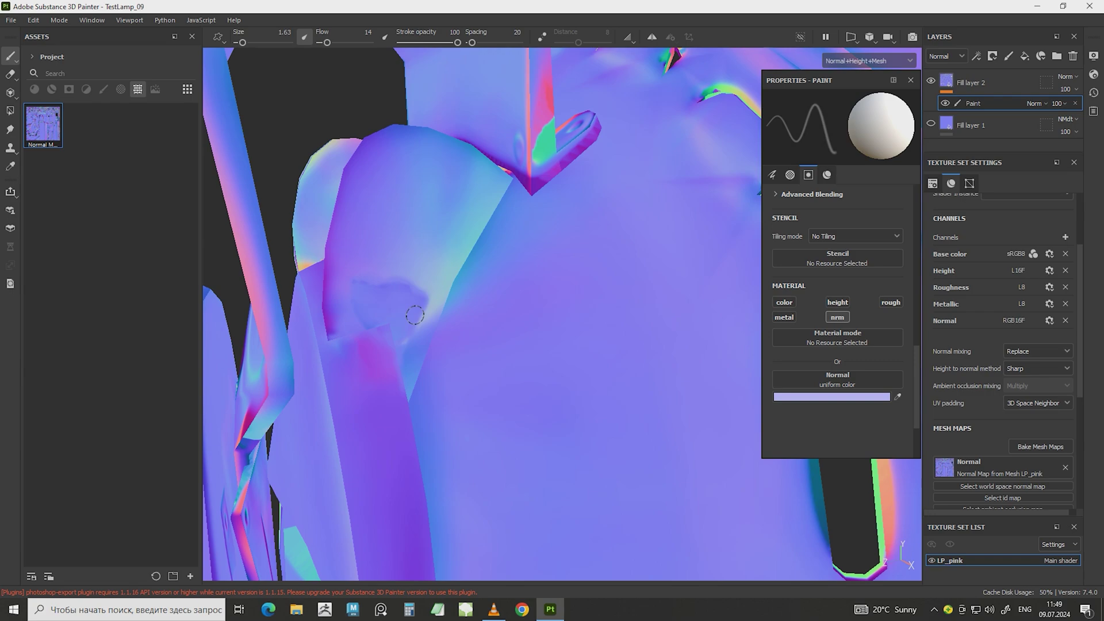
drag(415, 315, 398, 286)
drag(401, 333, 421, 311)
click(910, 60)
click(851, 74)
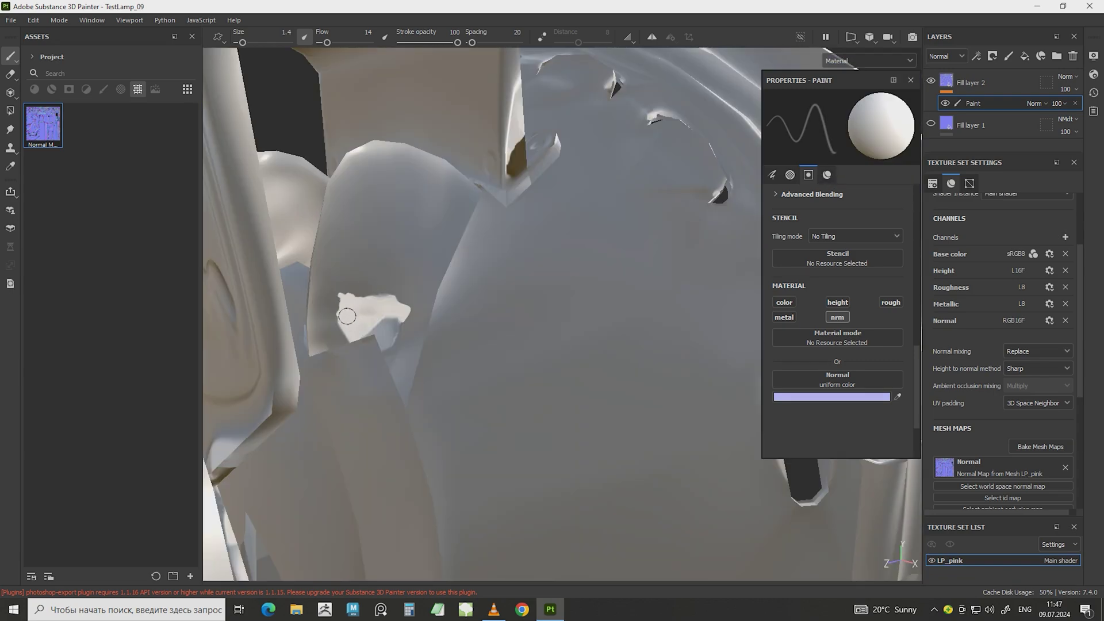
drag(347, 316, 343, 309)
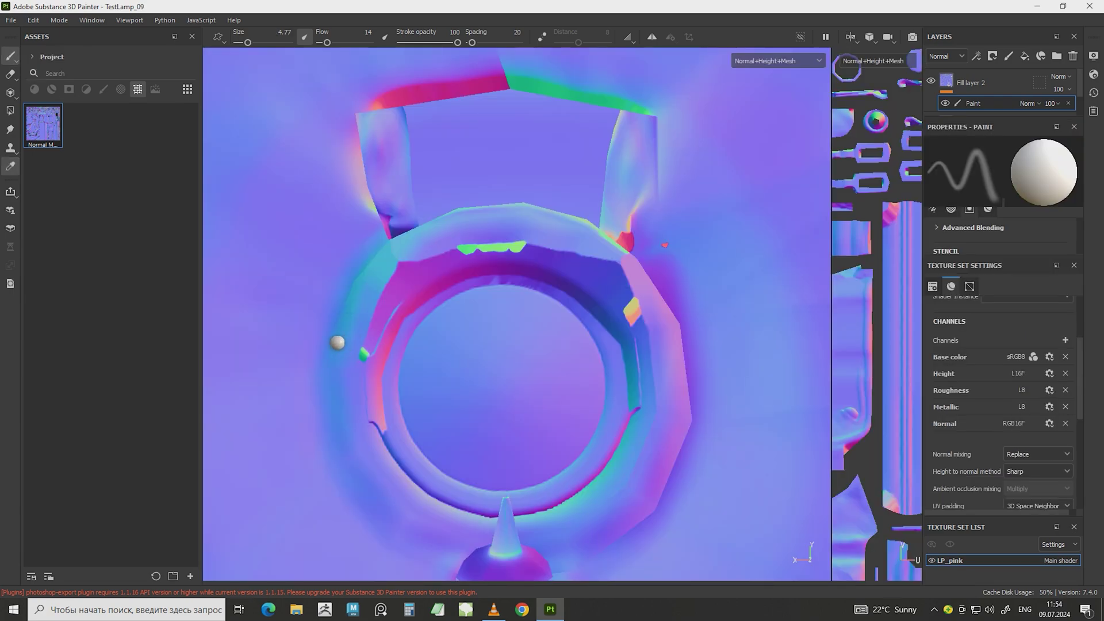
- Sample a ring normal colour, raise brush flow to 24, and paint along the ring's inner edge
click(337, 342)
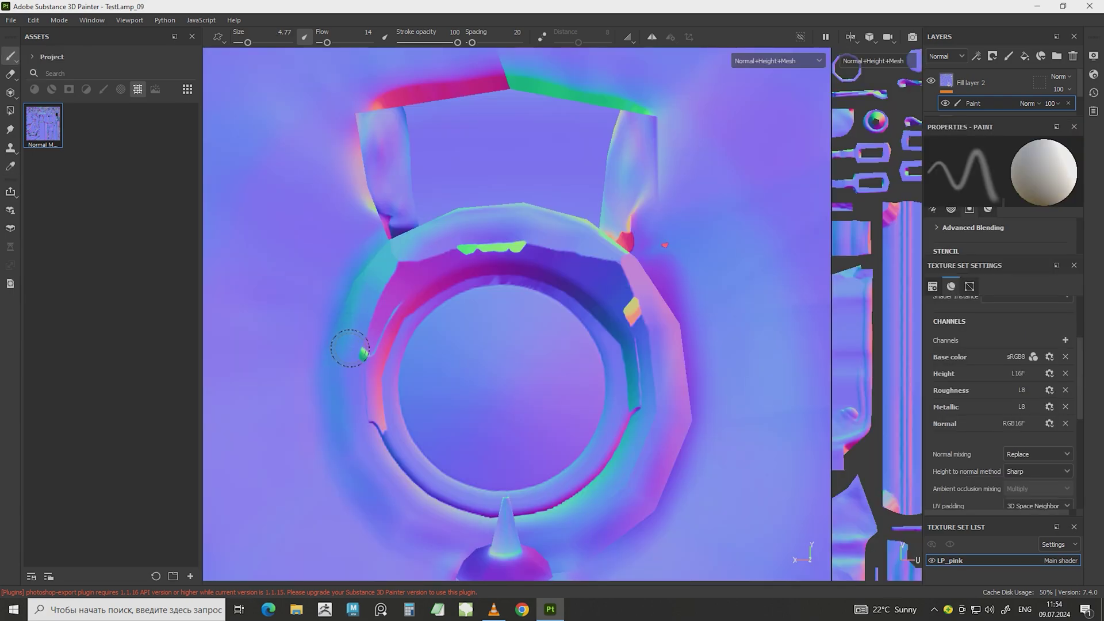
right_click(370, 332)
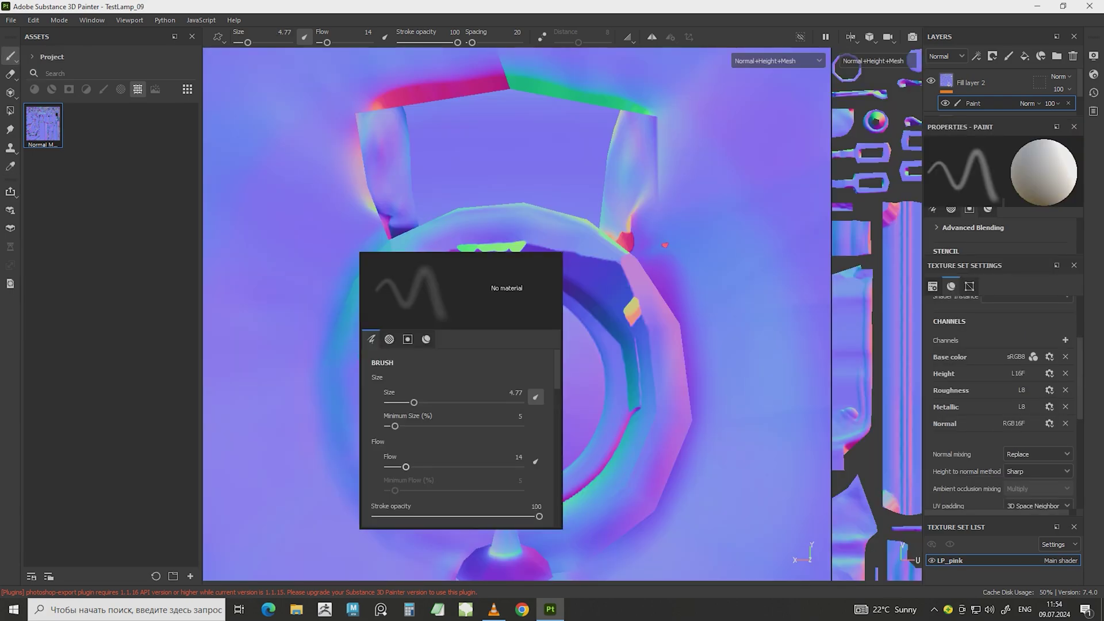
drag(400, 425, 415, 426)
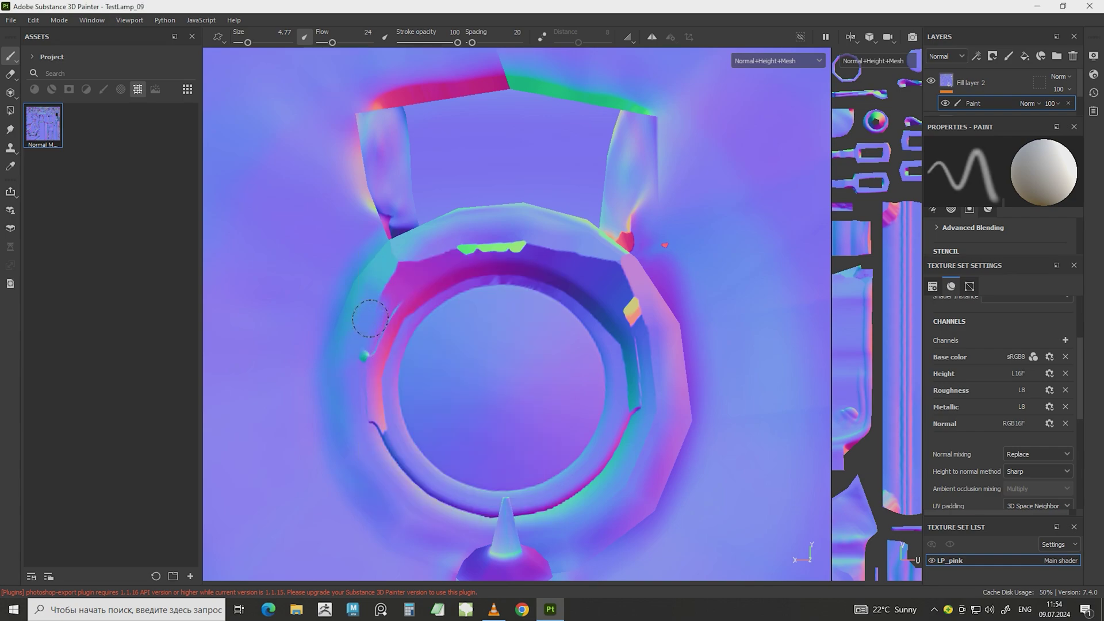
drag(385, 301, 402, 268)
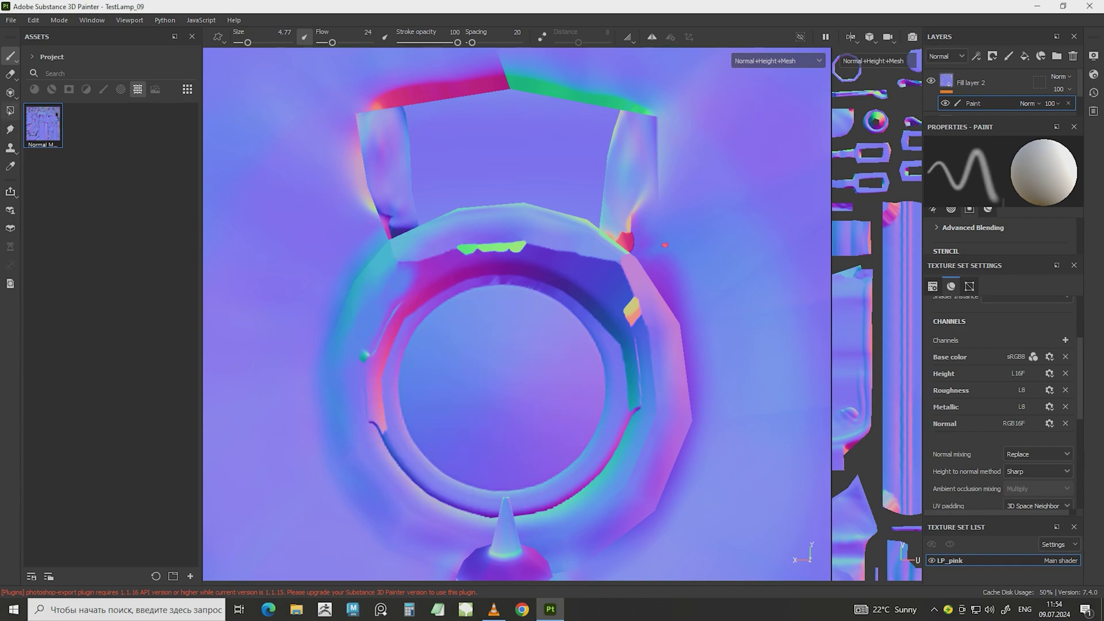
- Resample darker and lighter ring normals and shrink the brush to about 1.7 over the green streak
key(p)
click(377, 266)
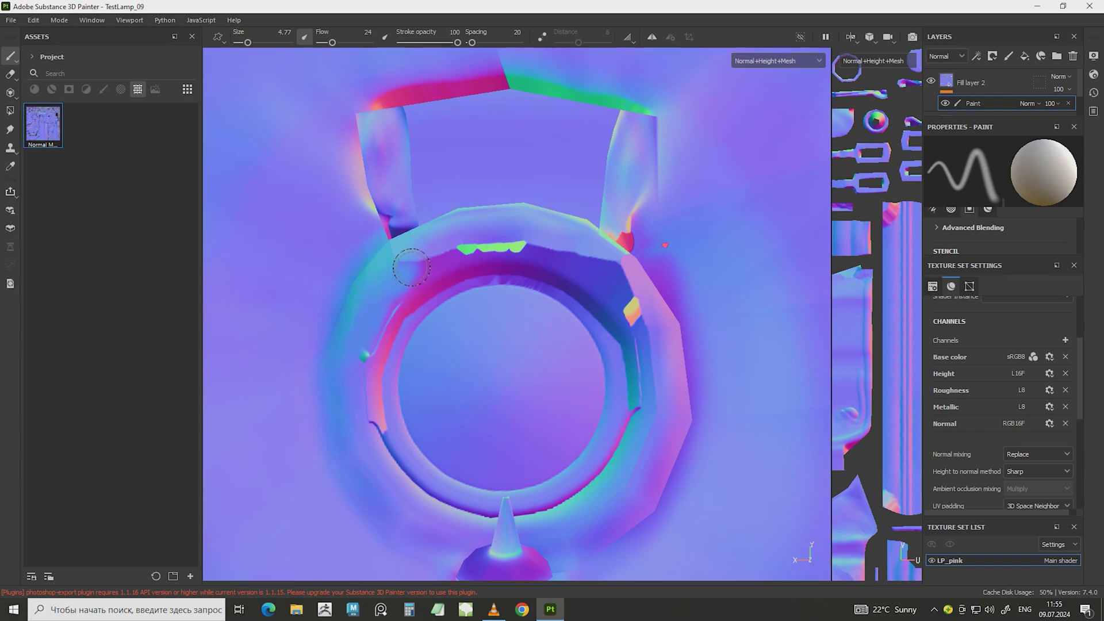
alt+drag(424, 262, 417, 198)
key(p)
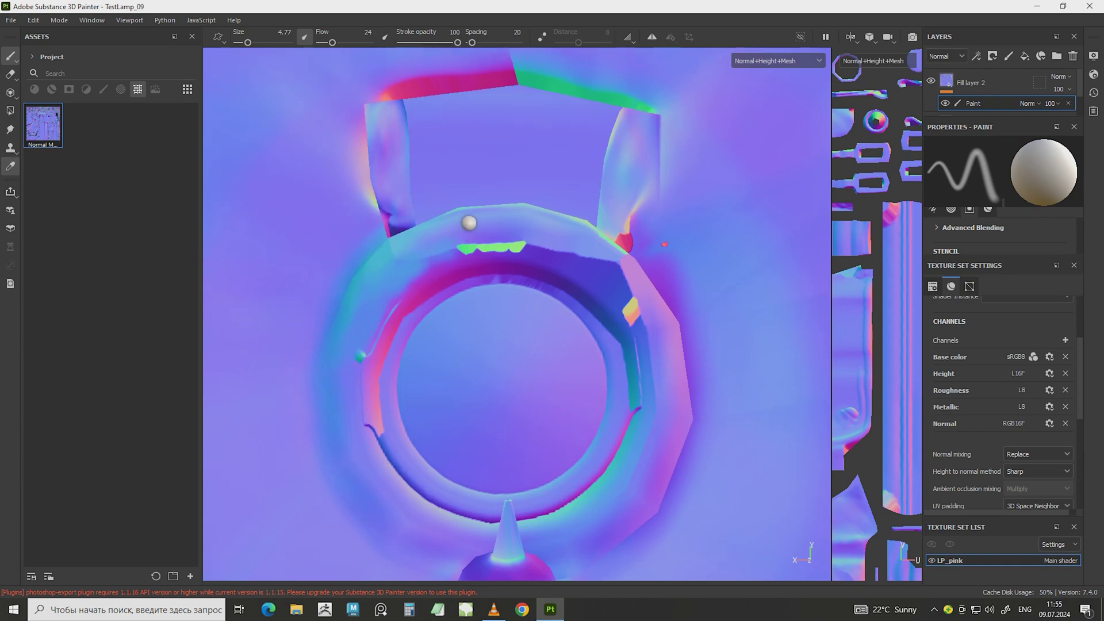
click(469, 223)
ctrl+right_drag(472, 241, 500, 245)
alt+drag(445, 254, 437, 232)
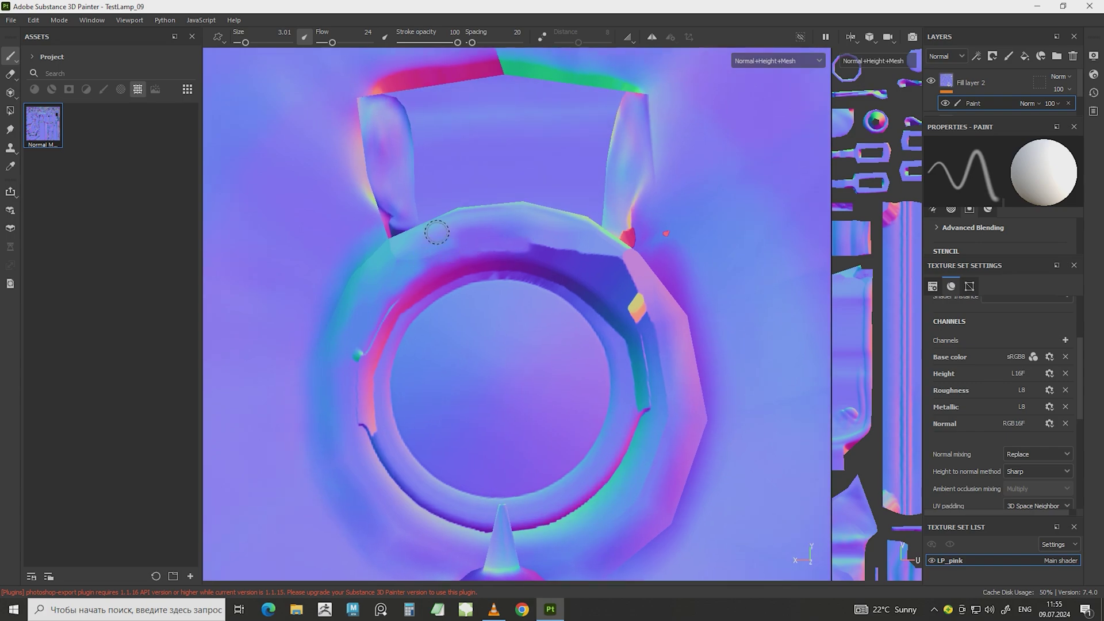
click(51, 56)
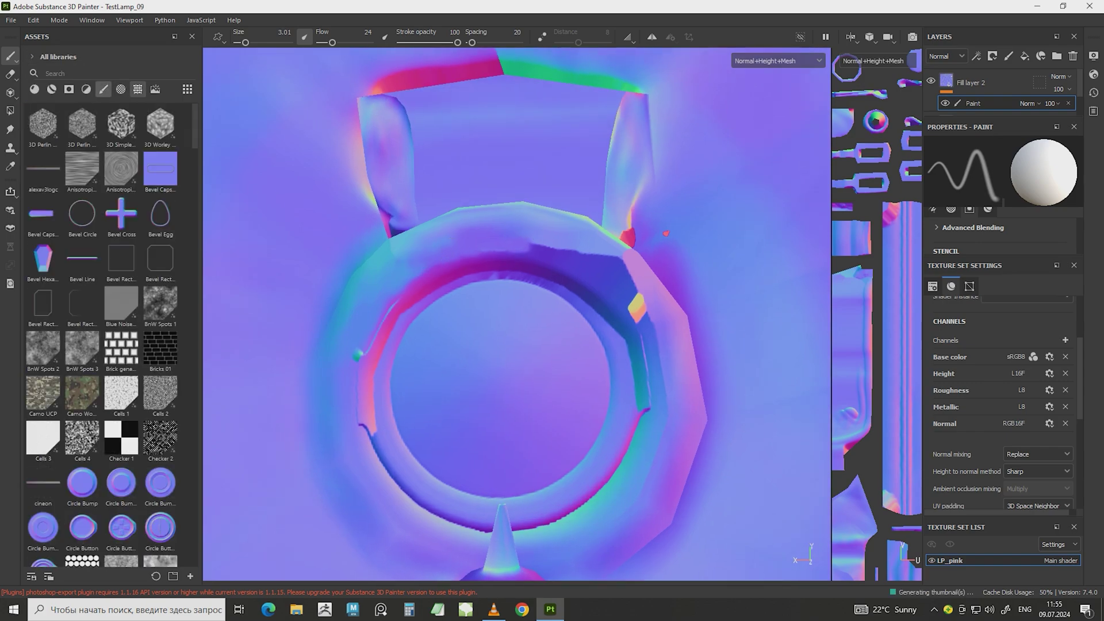
- Pick the Dirt Brushed brush from the Brushes library and set it to size 10.06, flow 34
click(103, 89)
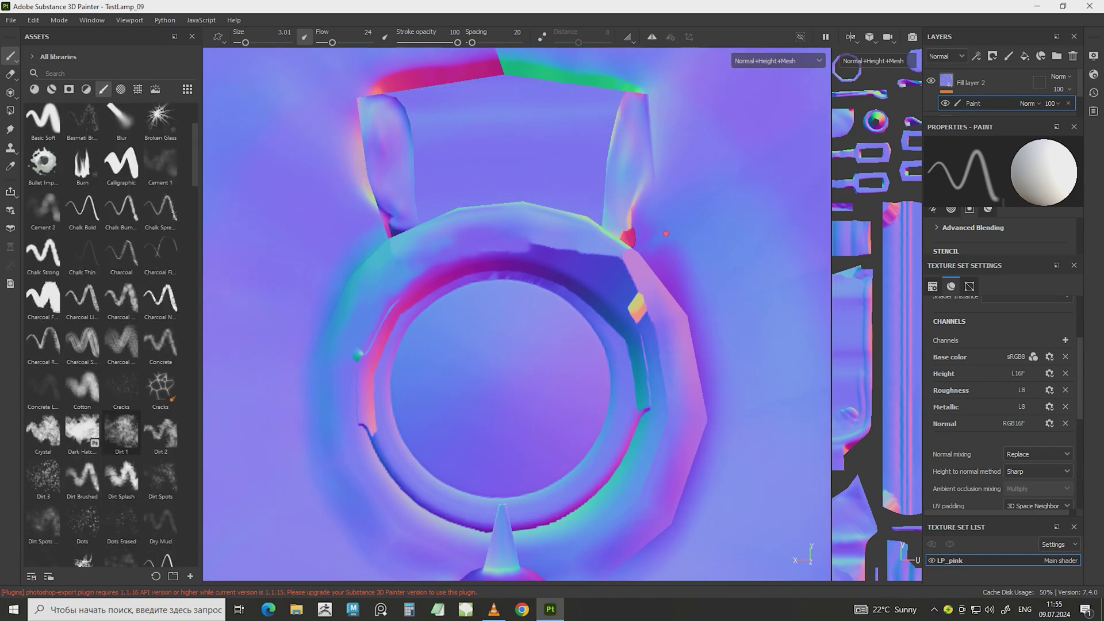
click(82, 477)
right_click(437, 307)
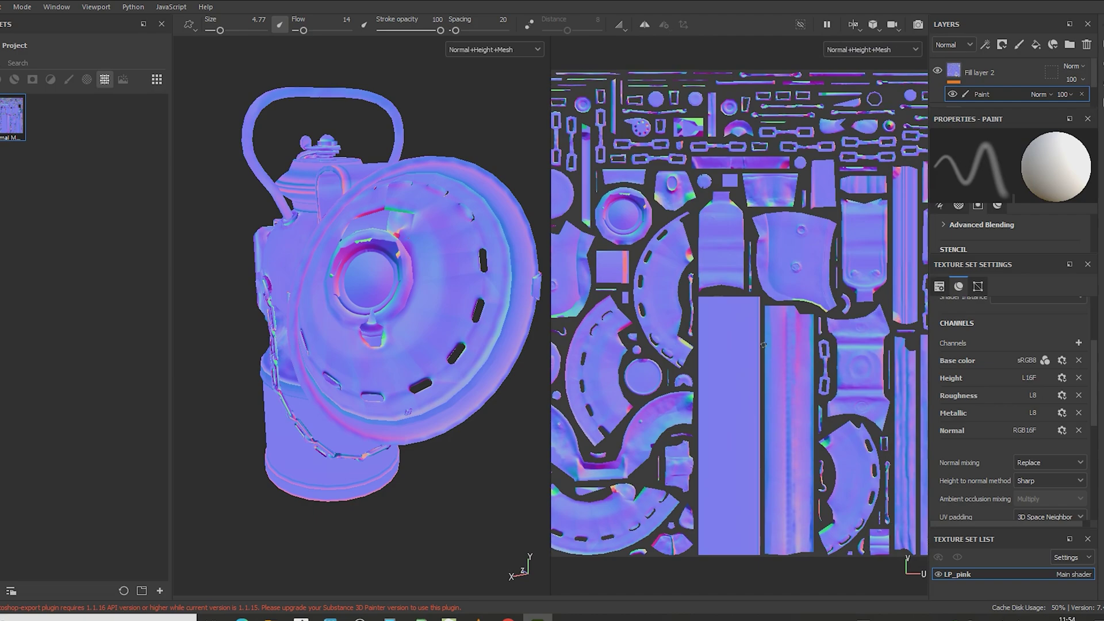
scroll(763, 345, down, 2)
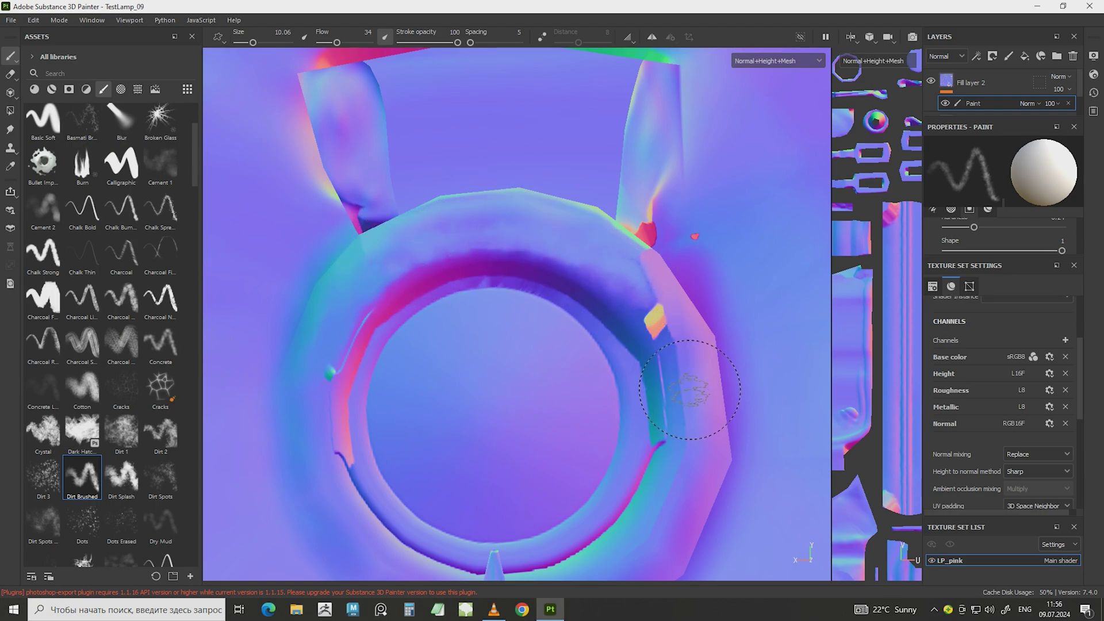
- Paint over the orange ring artifact at size 6.01, then smooth it with sampled blue at 7.46
key(bracketleft)
key(bracketleft)
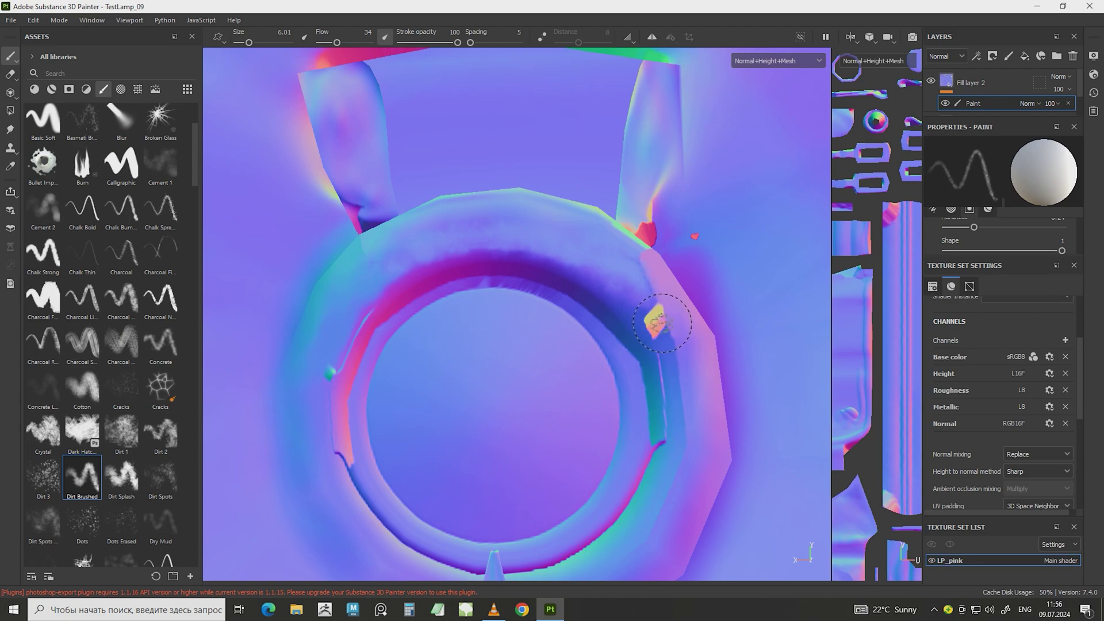
drag(652, 325, 646, 330)
key(bracketright)
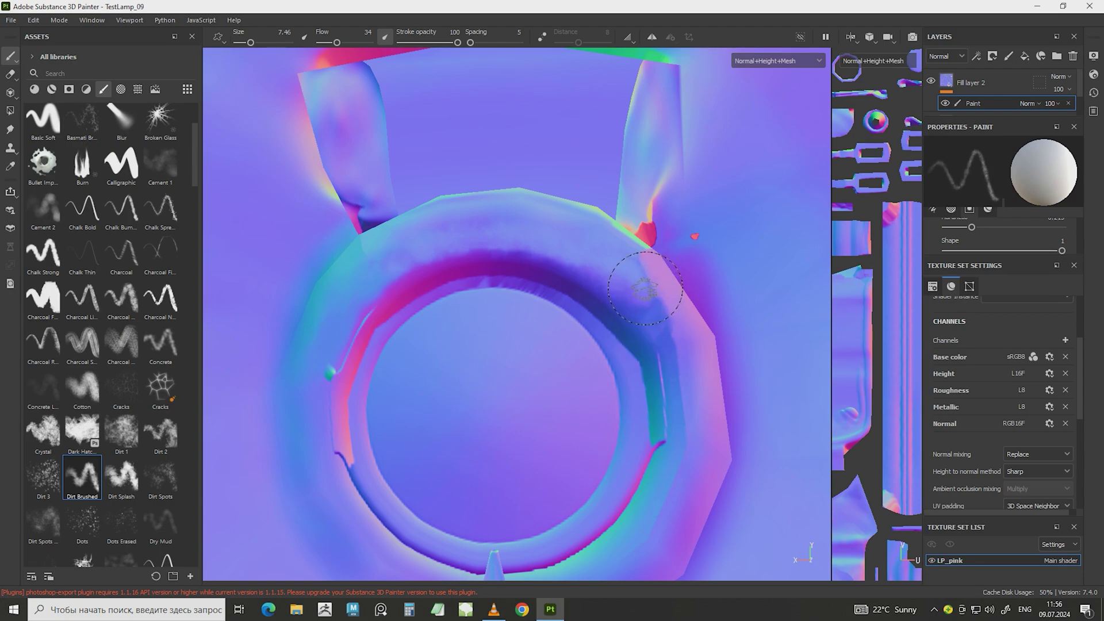
click(10, 167)
click(598, 234)
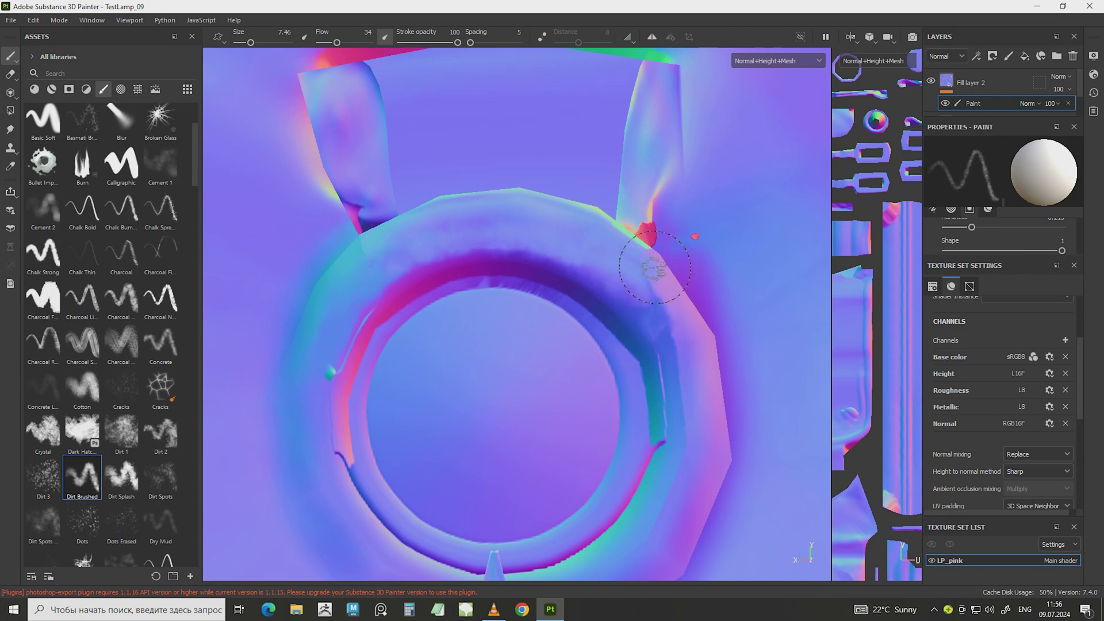
drag(657, 298, 666, 326)
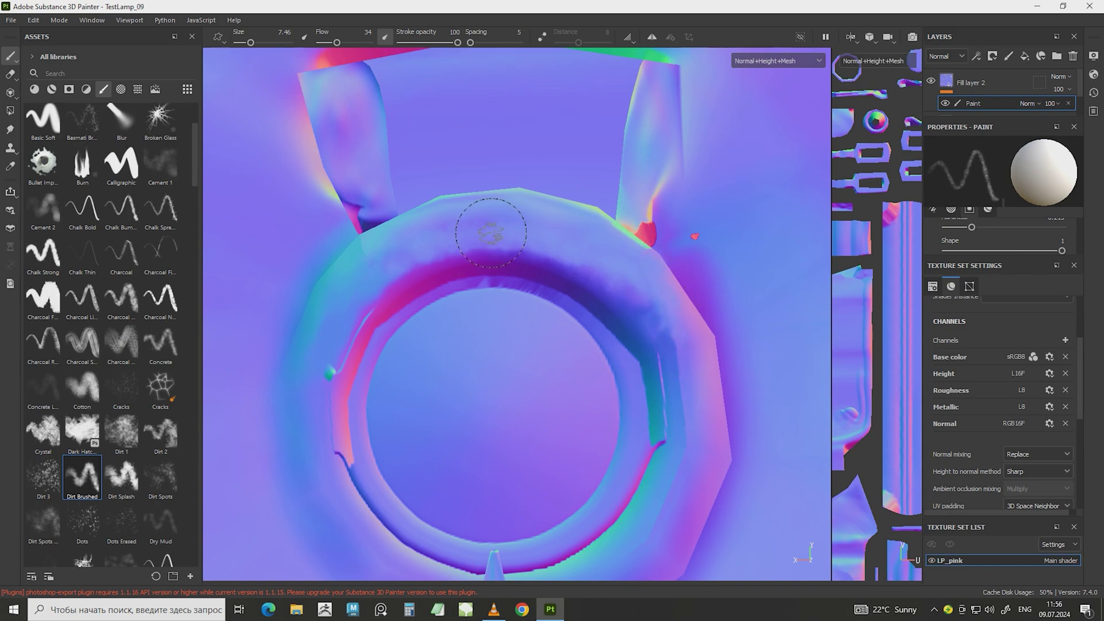